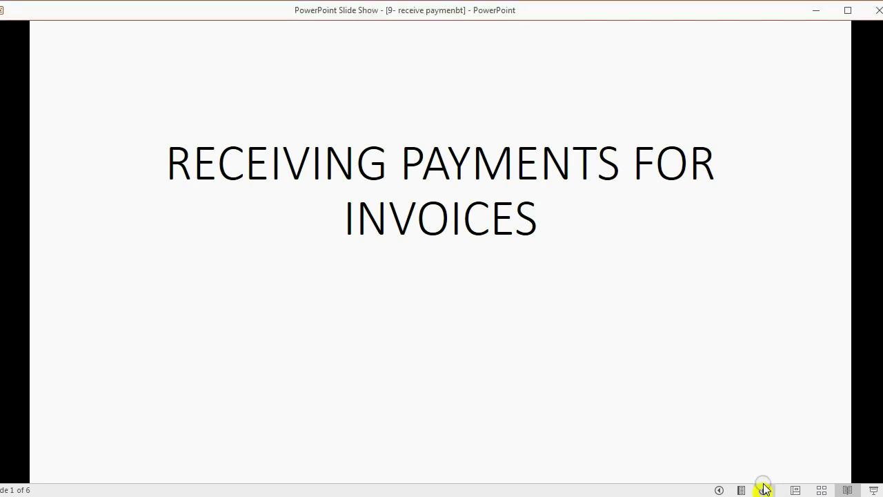
Play the chart of accounts, ledger cards and trial-balance arrow animations, then reach the $3,000 example slide
{"action": "left_click", "coordinate": [763, 490]}
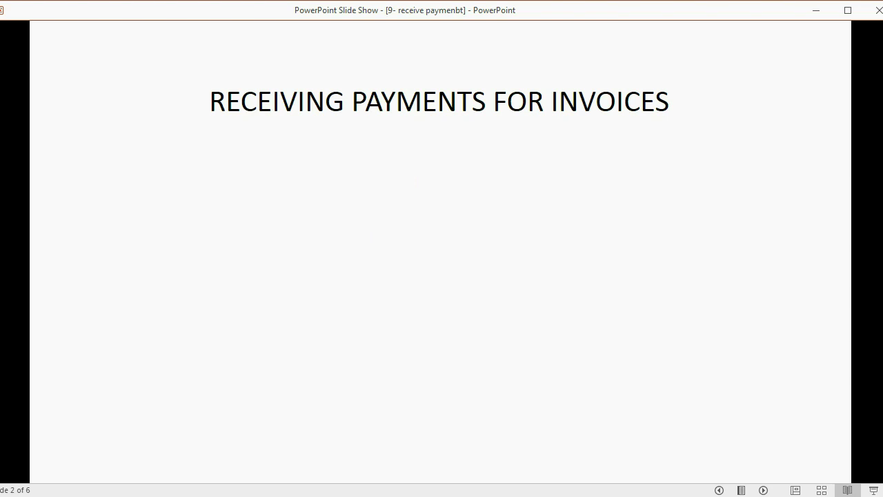
{"action": "key", "text": "Right"}
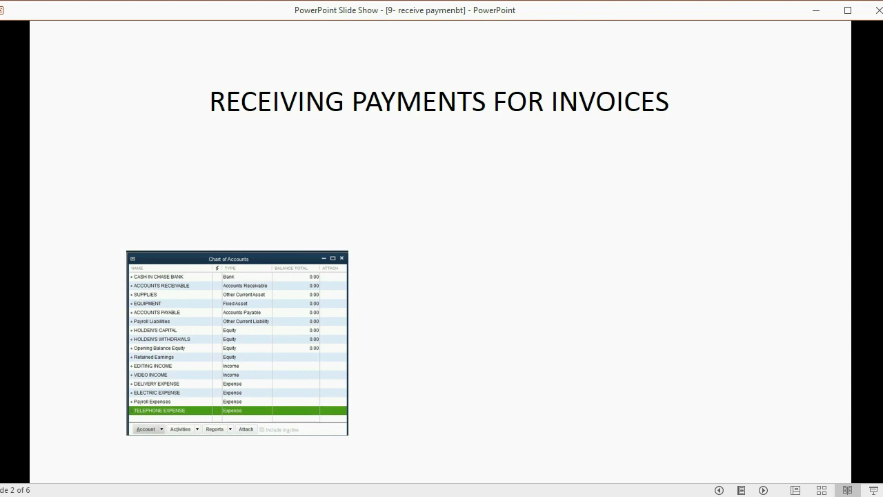
{"action": "key", "text": "Right"}
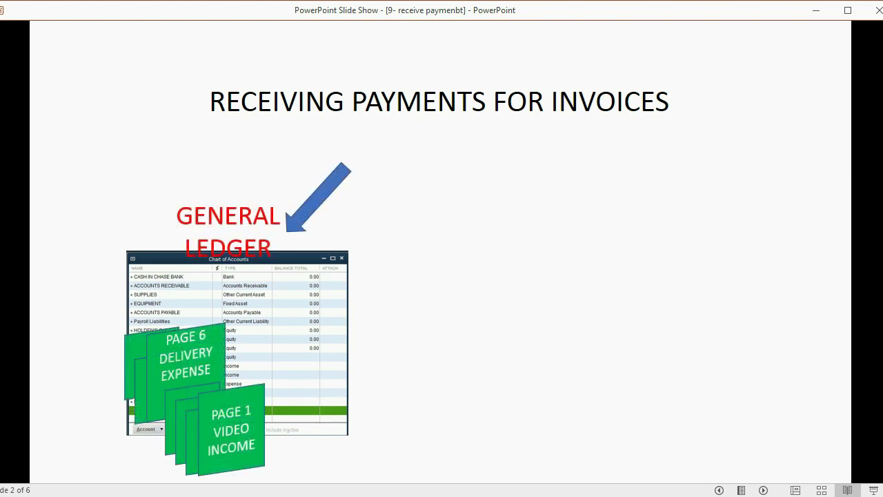
{"action": "key", "text": "Right"}
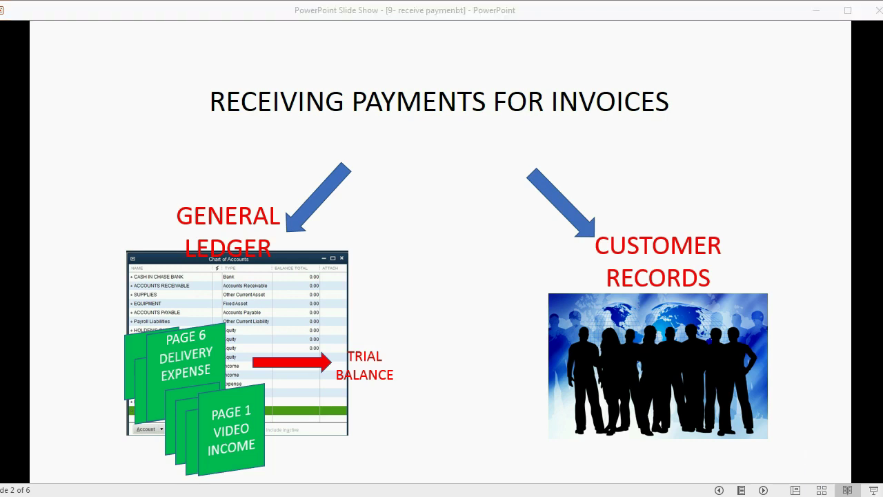
{"action": "left_click", "coordinate": [763, 490]}
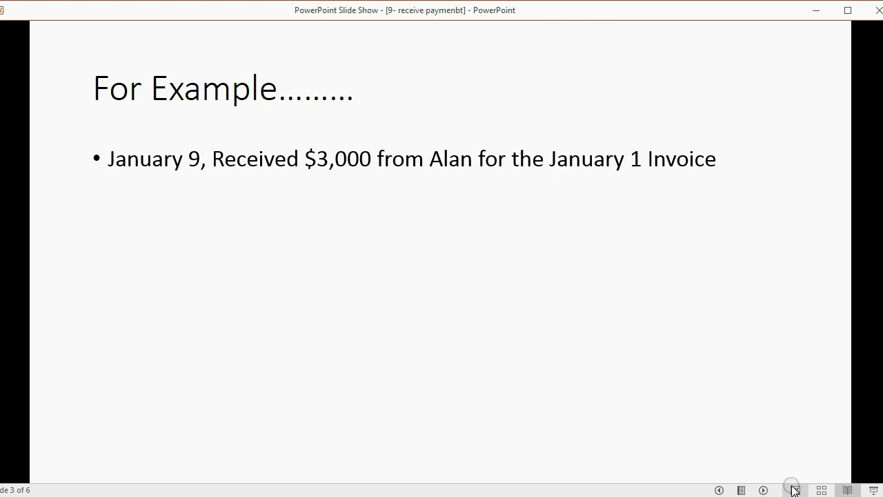
Reveal the direct bank deposit bullet and the trial-balance question on the example slide
{"action": "key", "text": "Right"}
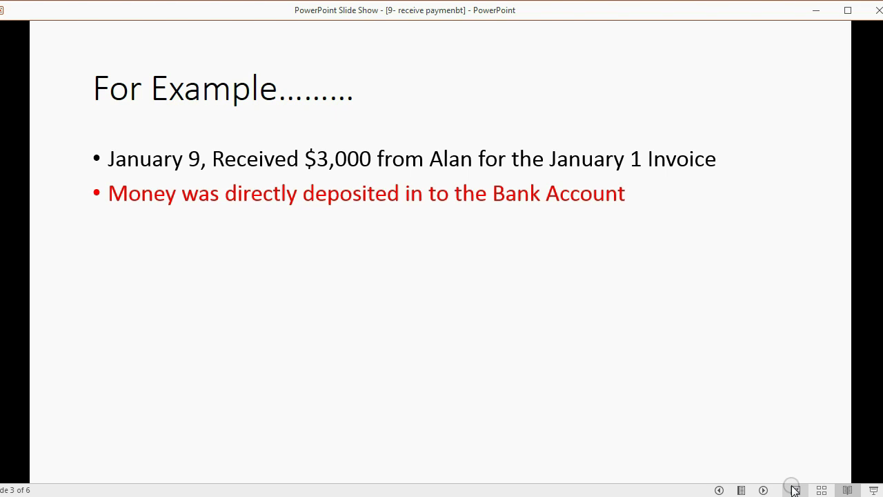
{"action": "key", "text": "Right"}
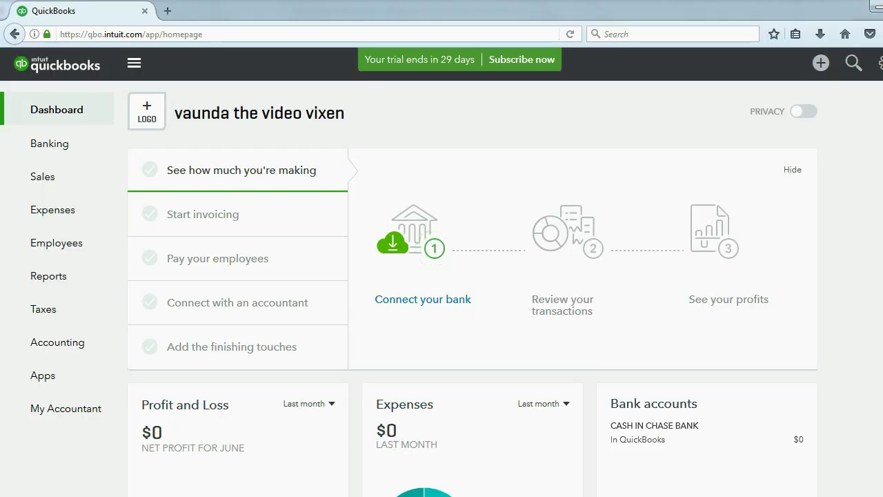
View the My Trial Balance report with A/R at 21,820, then reveal the $3,000 receivables drop
{"action": "left_click", "coordinate": [50, 278]}
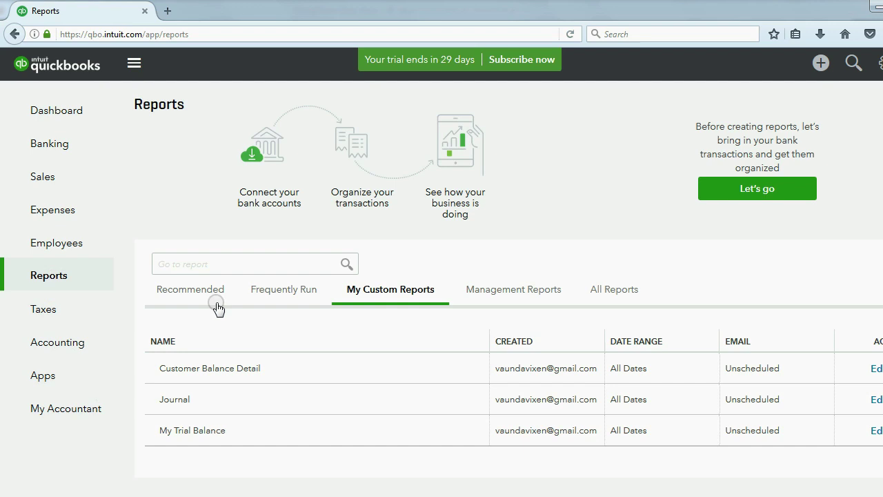
{"action": "left_click", "coordinate": [375, 295]}
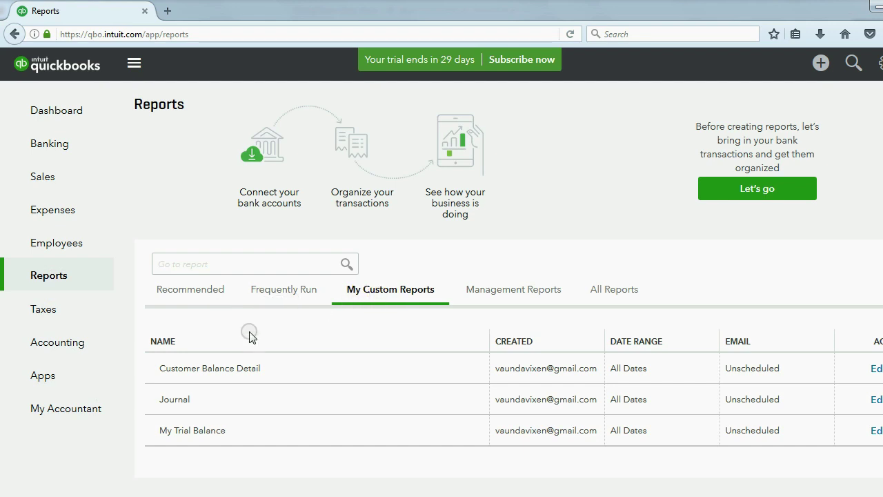
{"action": "left_click", "coordinate": [194, 431]}
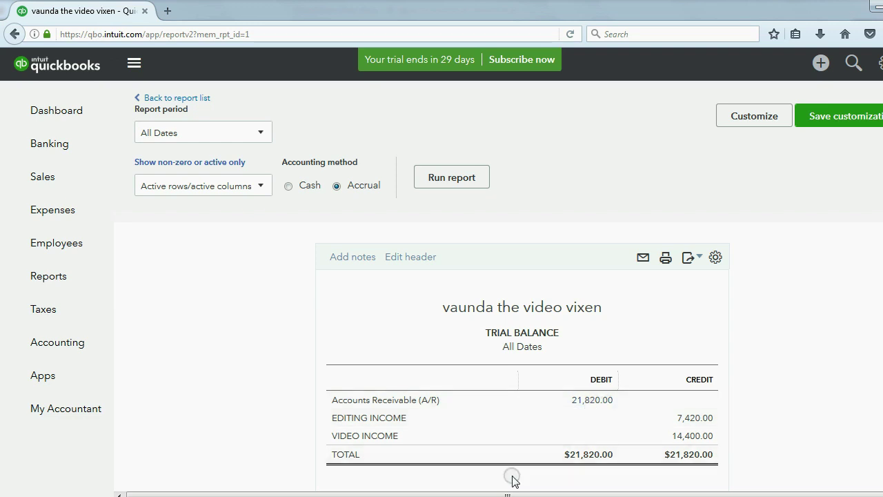
{"action": "left_click", "coordinate": [467, 494]}
{"action": "key", "text": "Right"}
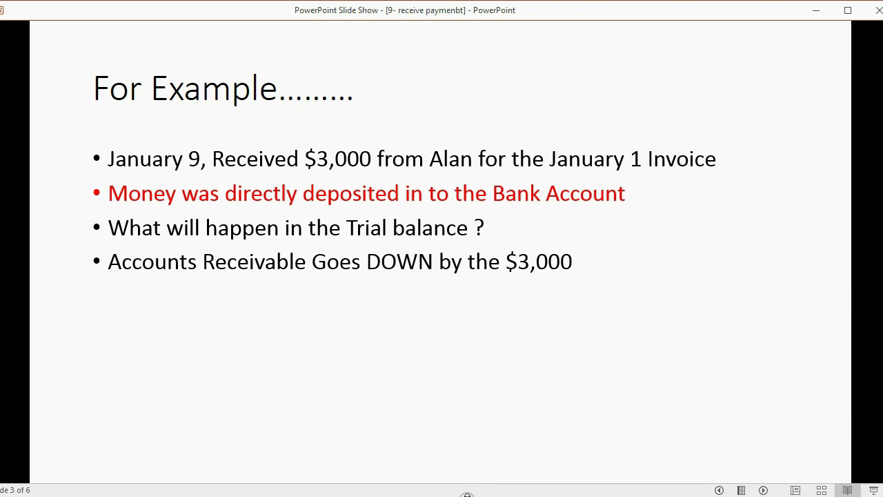
Reveal the bullets giving receivables of $18,820 and cash in bank of $3,000
{"action": "key", "text": "Right"}
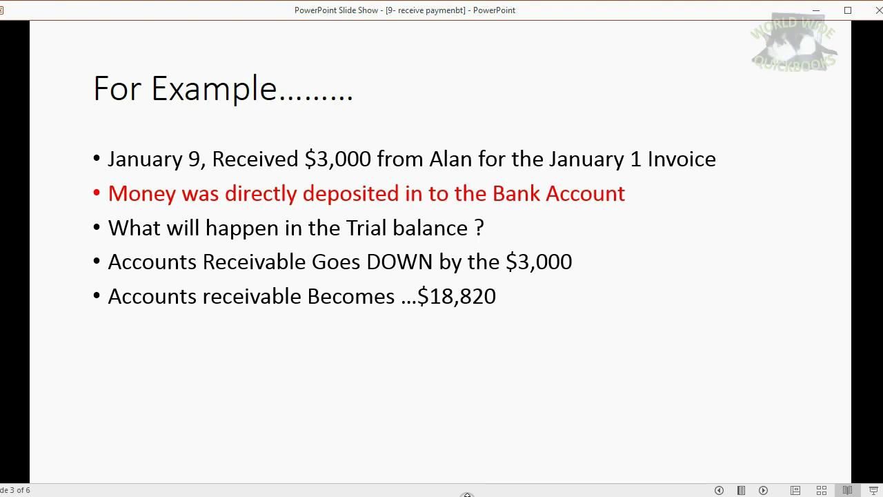
{"action": "key", "text": "Right"}
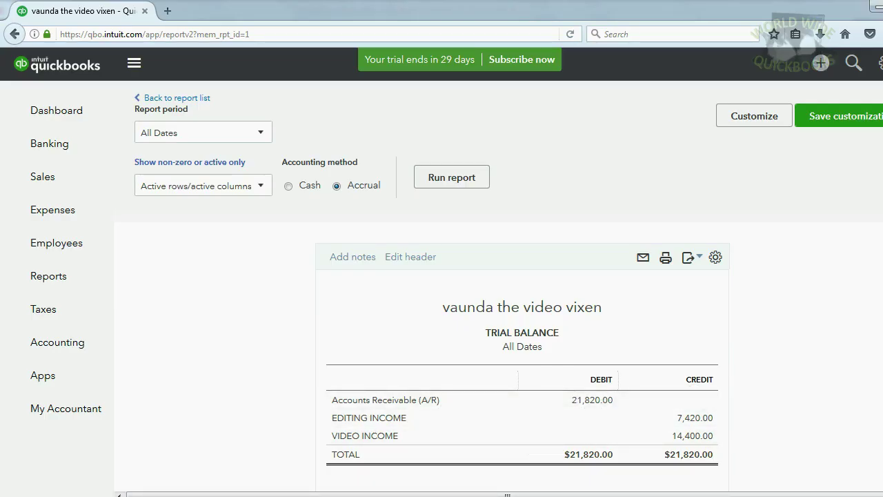
Open a blank Receive Payment form depositing to Cash in Chase Bank
{"action": "scroll", "coordinate": [589, 400], "scroll_direction": "down", "scroll_amount": 1}
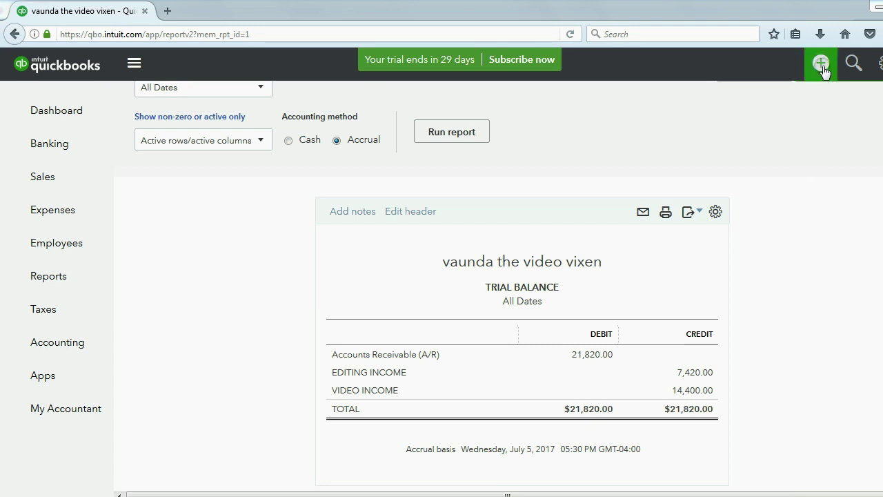
{"action": "left_click", "coordinate": [821, 64]}
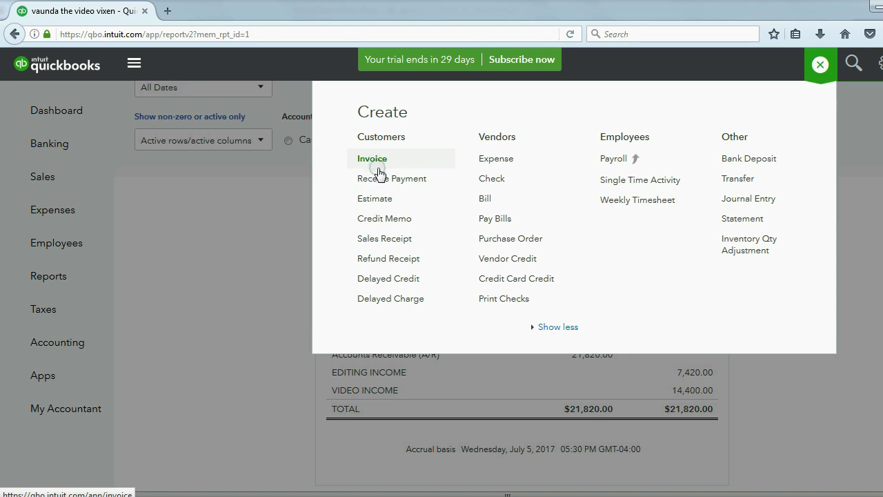
{"action": "left_click", "coordinate": [382, 180]}
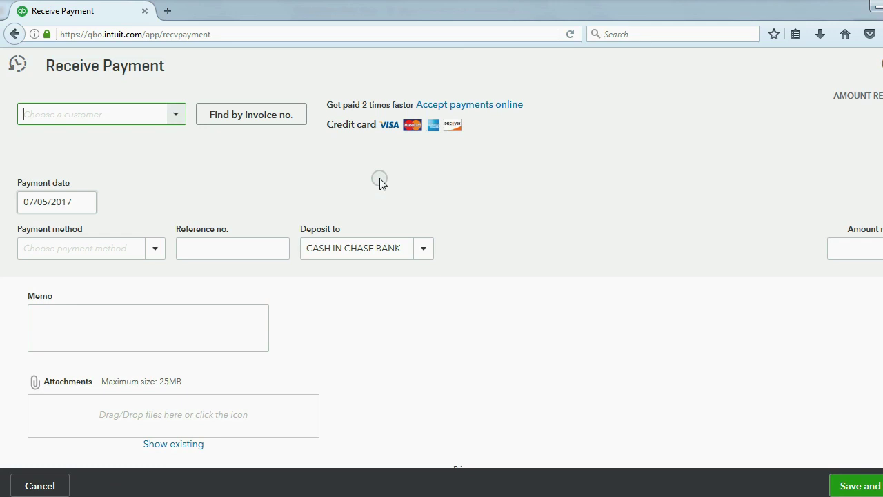
Select the customer owing invoices 1001, 1005 and 1007, and maximize the browser to list them
{"action": "left_click", "coordinate": [176, 116]}
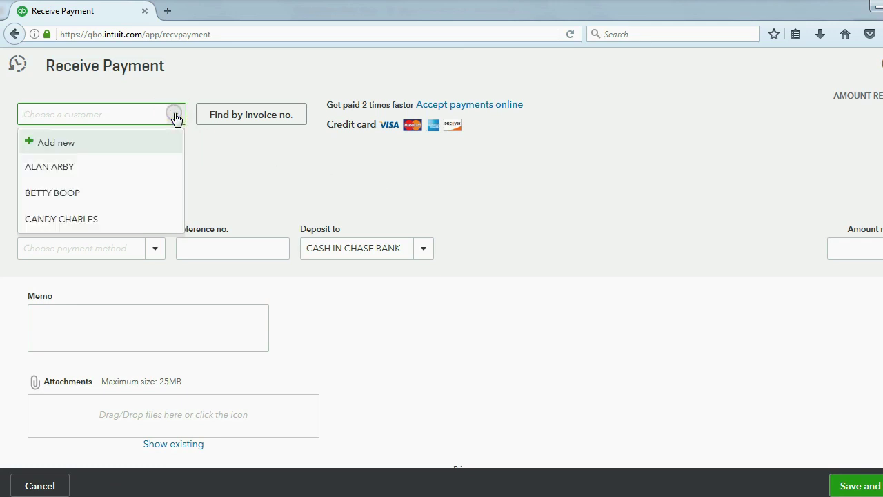
{"action": "left_click", "coordinate": [92, 168]}
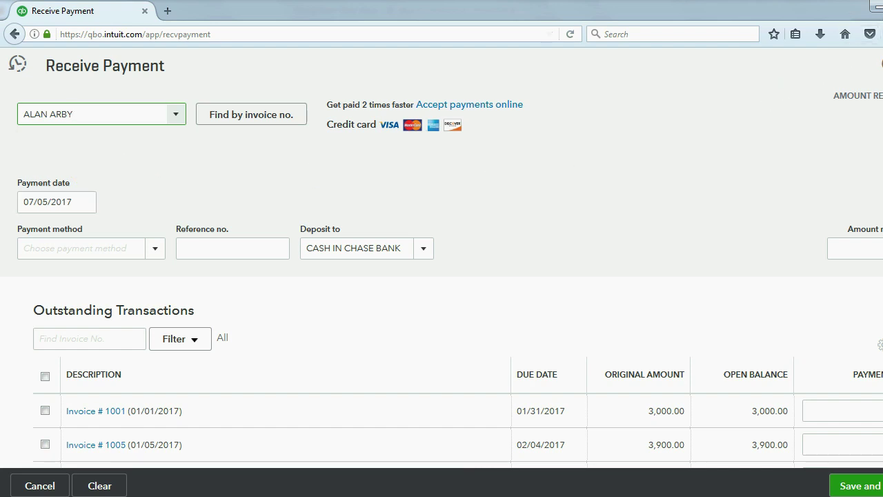
{"action": "left_click", "coordinate": [875, 5]}
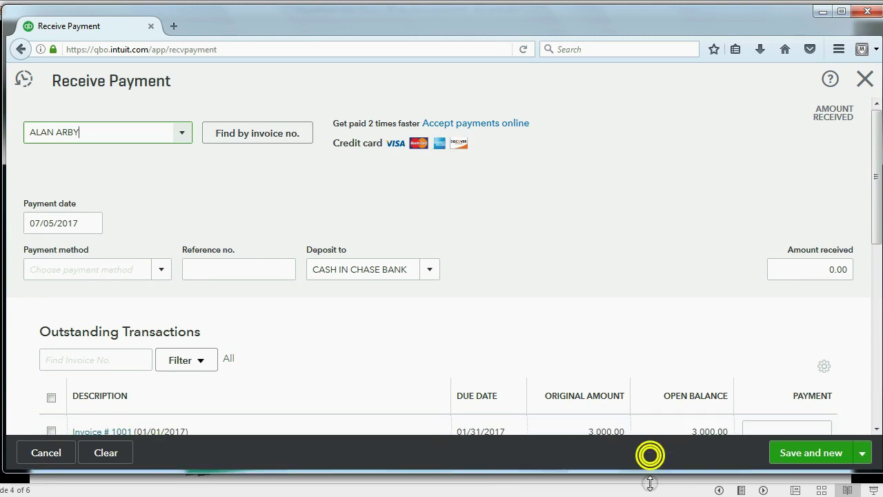
{"action": "left_click_drag", "start_coordinate": [650, 483], "coordinate": [650, 496]}
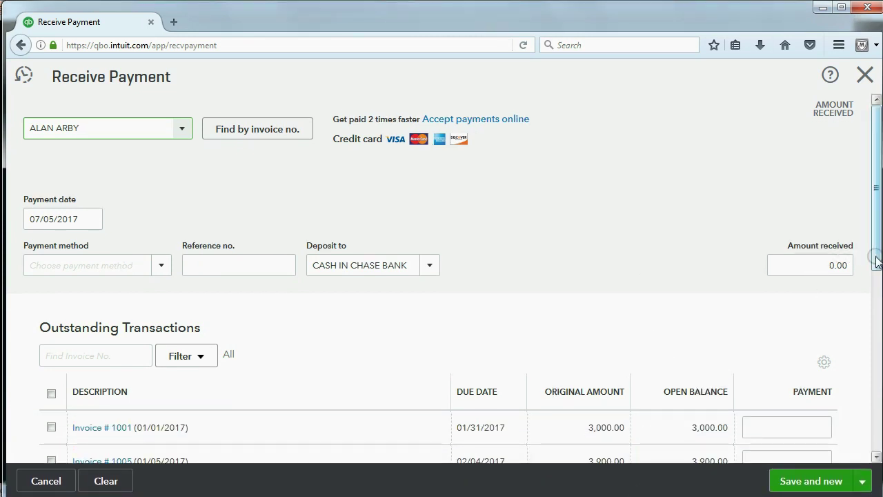
{"action": "mouse_move", "coordinate": [877, 261]}
{"action": "left_mouse_down"}
{"action": "mouse_move", "coordinate": [870, 308]}
{"action": "mouse_move", "coordinate": [873, 252]}
{"action": "mouse_move", "coordinate": [871, 345]}
{"action": "mouse_move", "coordinate": [870, 265]}
{"action": "left_mouse_up"}
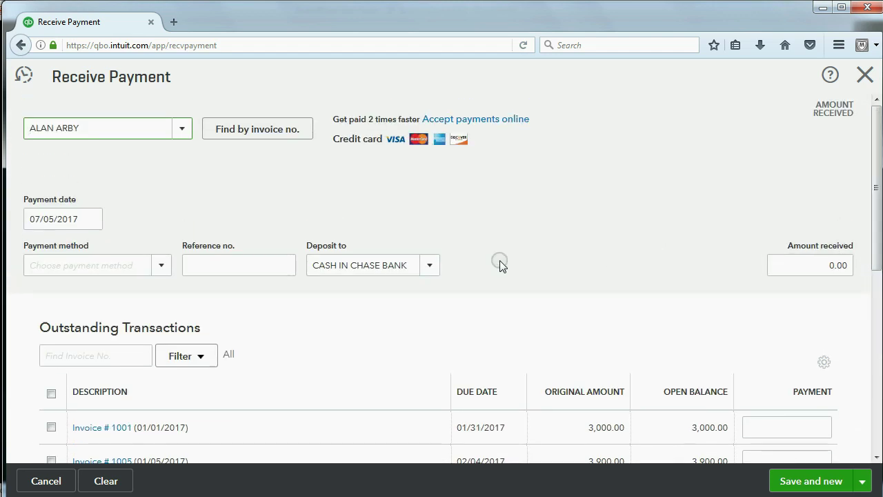
Set the payment date to 01/09/2017 from the calendar
{"action": "mouse_move", "coordinate": [62, 219]}
{"action": "left_click", "coordinate": [92, 219]}
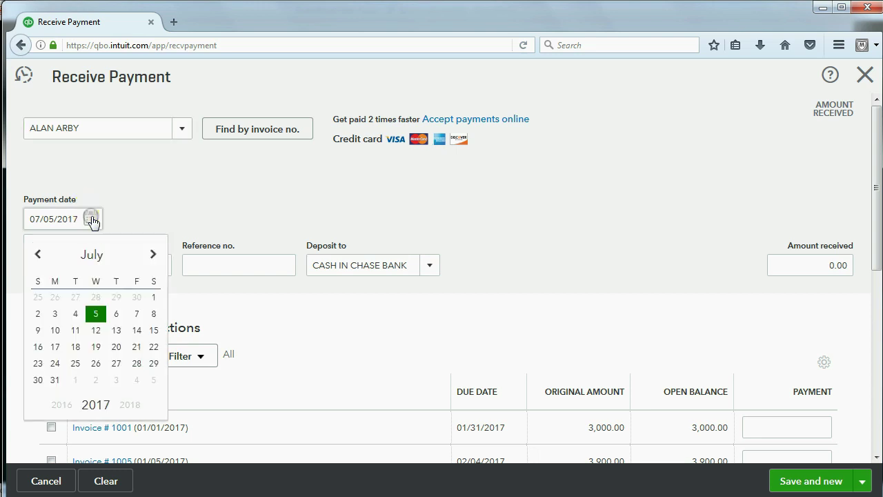
{"action": "left_click", "coordinate": [38, 254]}
{"action": "left_click", "coordinate": [38, 254]}
{"action": "left_click", "coordinate": [38, 254]}
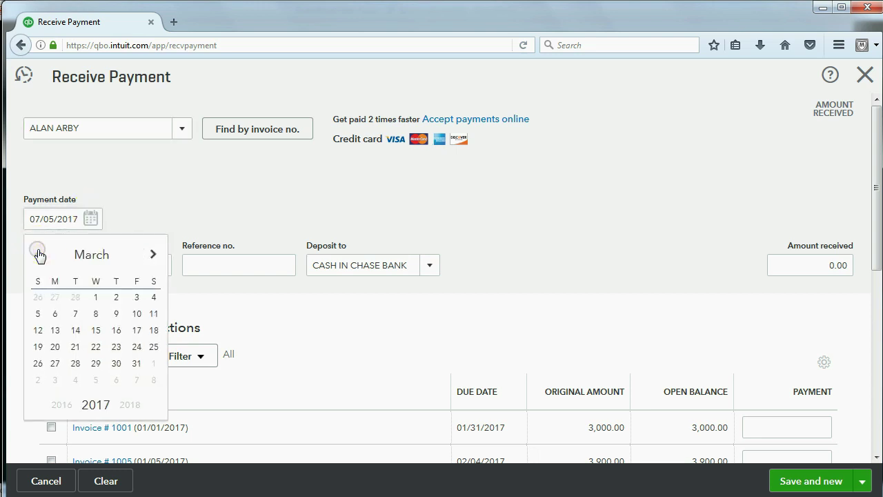
{"action": "left_click", "coordinate": [38, 254]}
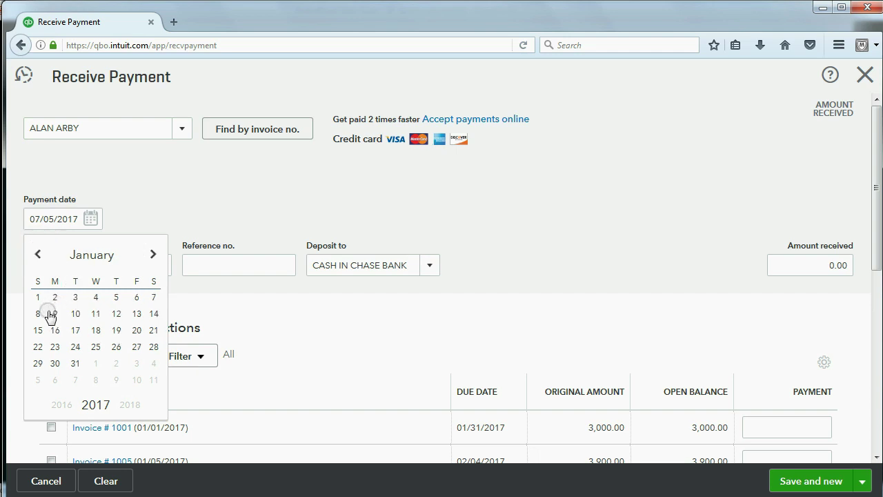
{"action": "left_click", "coordinate": [55, 313]}
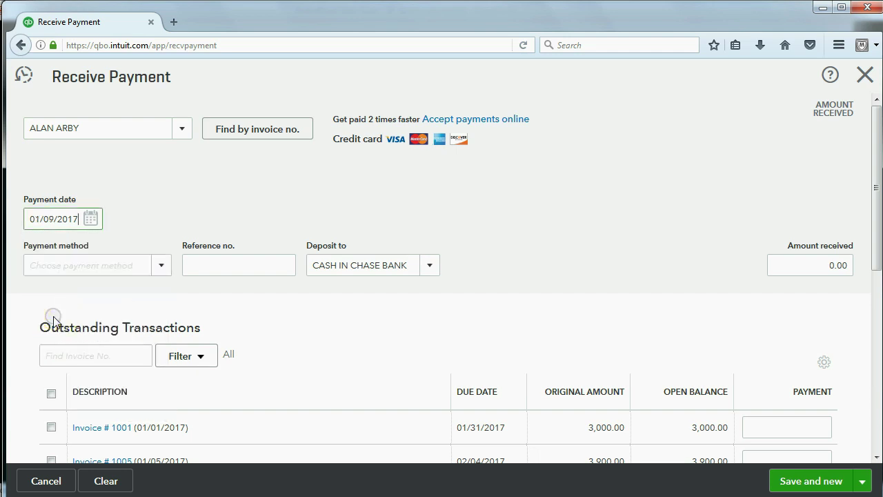
Enter reference number 11111111 and leave the payment method unset
{"action": "left_click", "coordinate": [215, 266]}
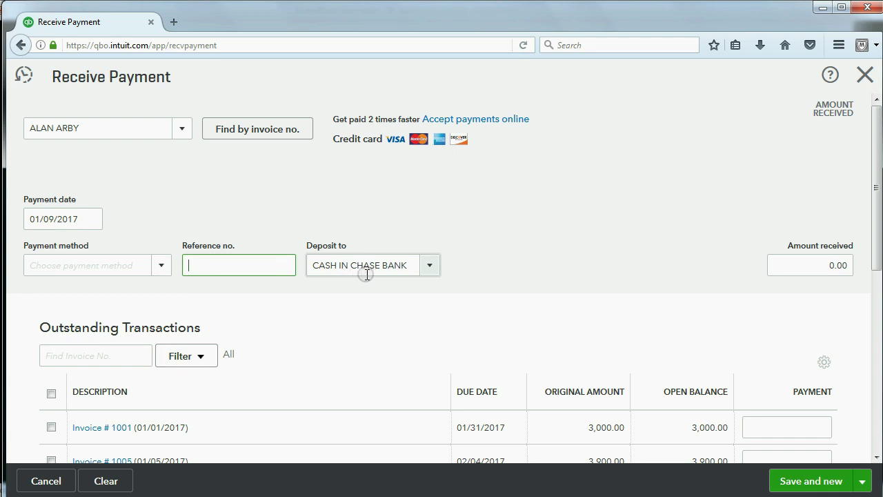
{"action": "type", "text": "321313131"}
{"action": "key", "text": "BackSpace"}
{"action": "key", "text": "BackSpace"}
{"action": "key", "text": "BackSpace"}
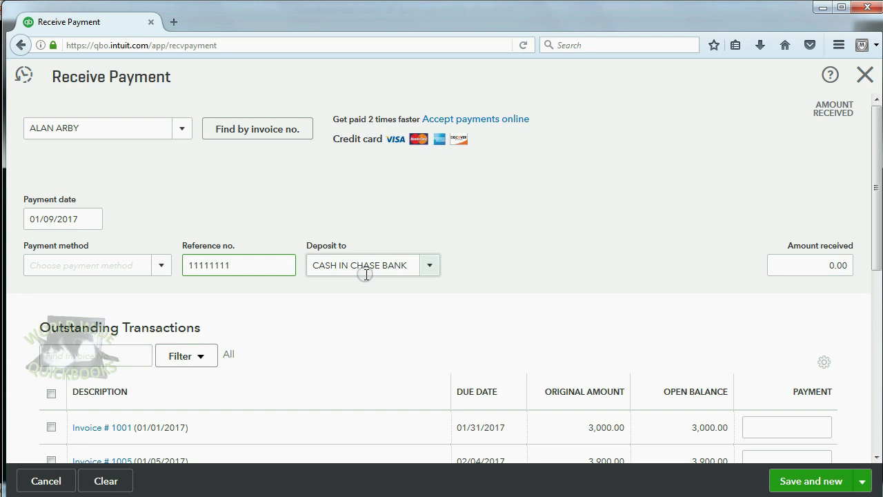
{"action": "left_click", "coordinate": [163, 267]}
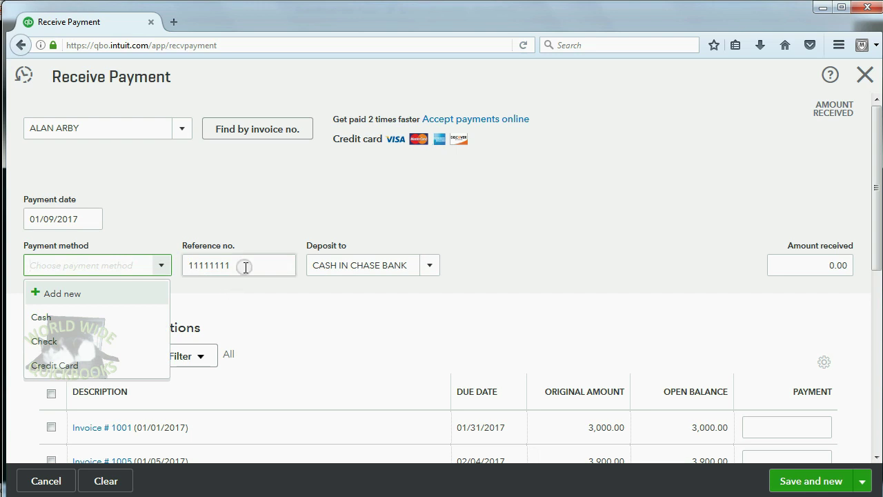
{"action": "left_click", "coordinate": [134, 260]}
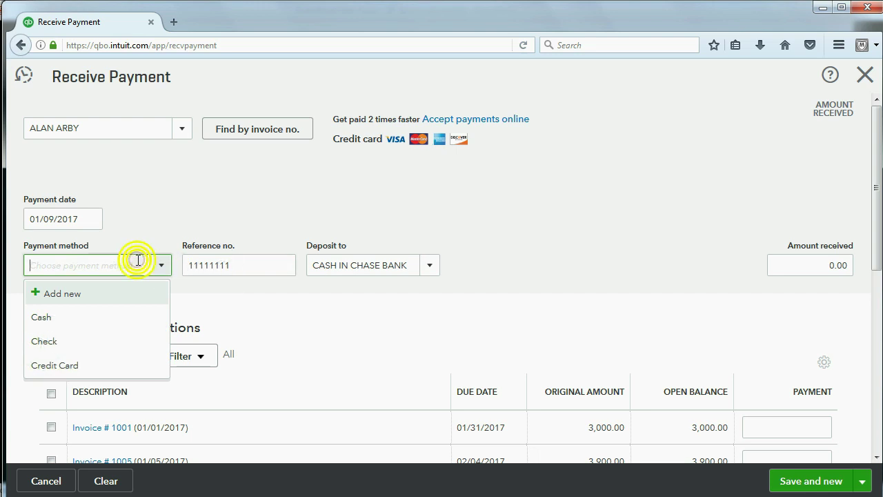
{"action": "left_click", "coordinate": [138, 261]}
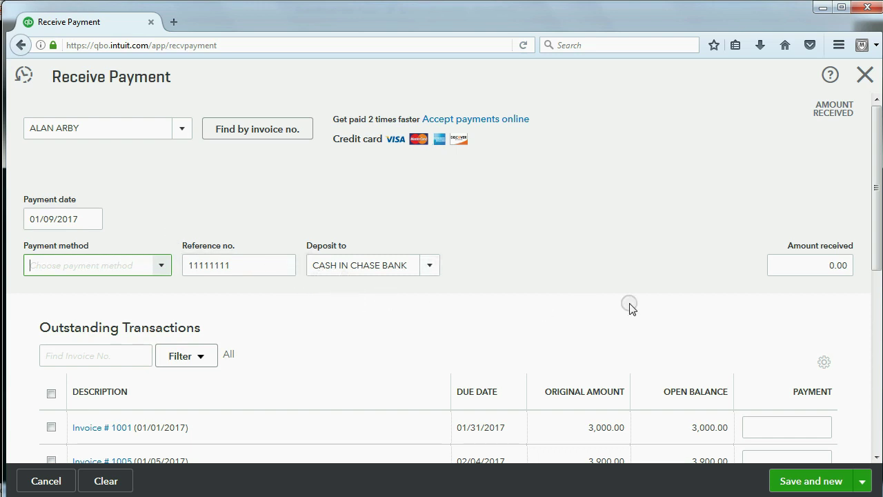
Apply 3,000.00 received to Invoice #1001 and save and close the payment
{"action": "left_click", "coordinate": [828, 266]}
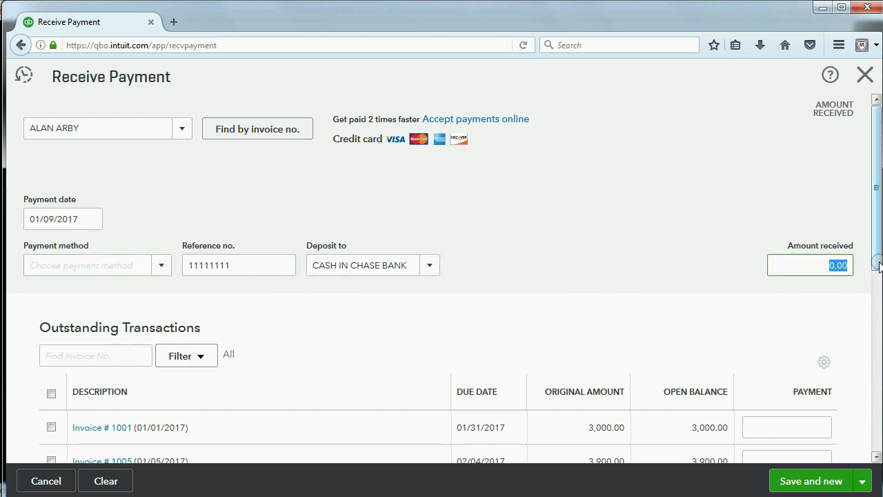
{"action": "type", "text": "3000"}
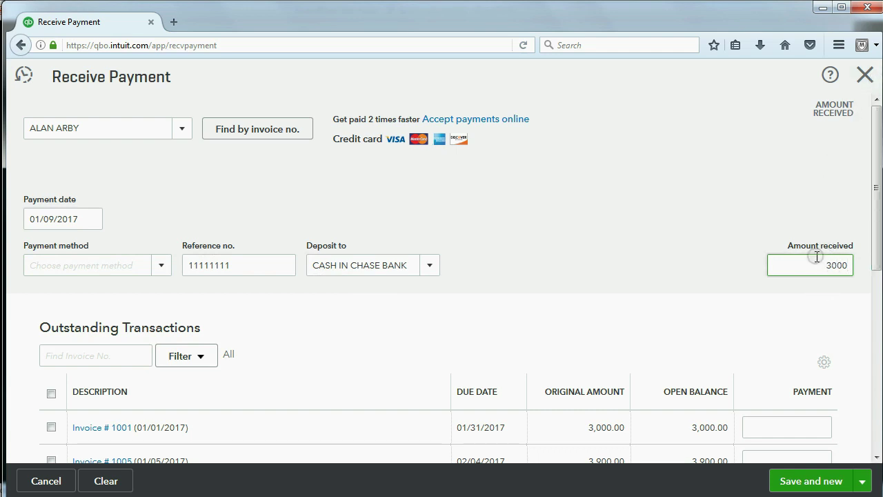
{"action": "key", "text": "Tab"}
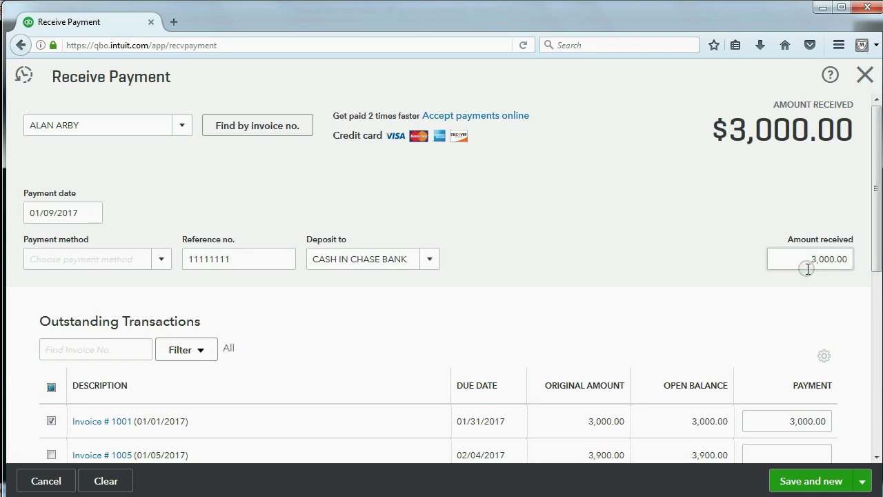
{"action": "left_click_drag", "start_coordinate": [876, 261], "coordinate": [873, 323]}
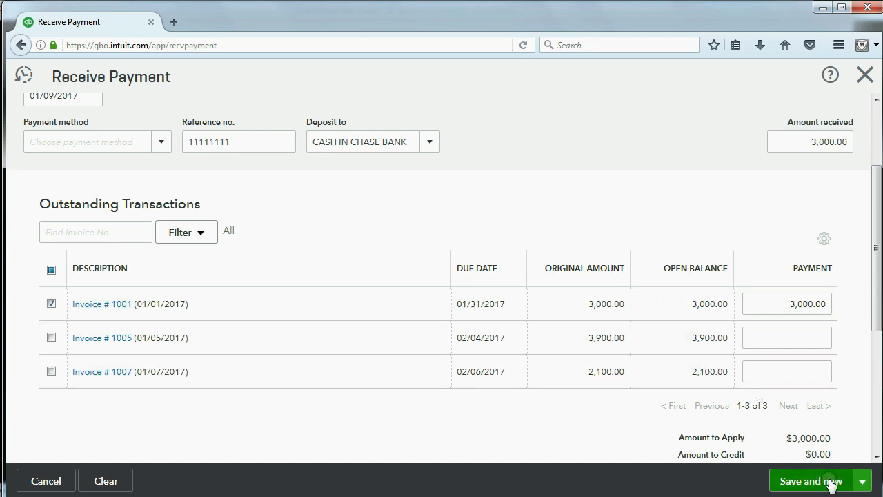
{"action": "left_click", "coordinate": [862, 481]}
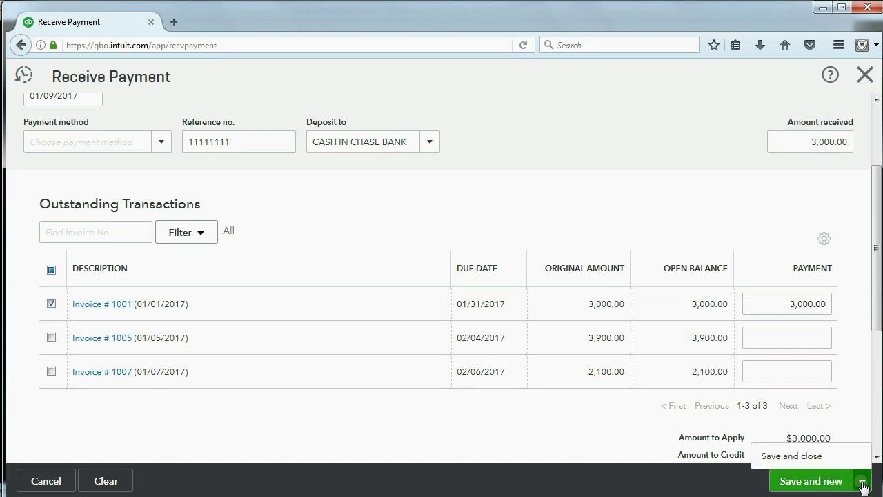
{"action": "left_click", "coordinate": [814, 456]}
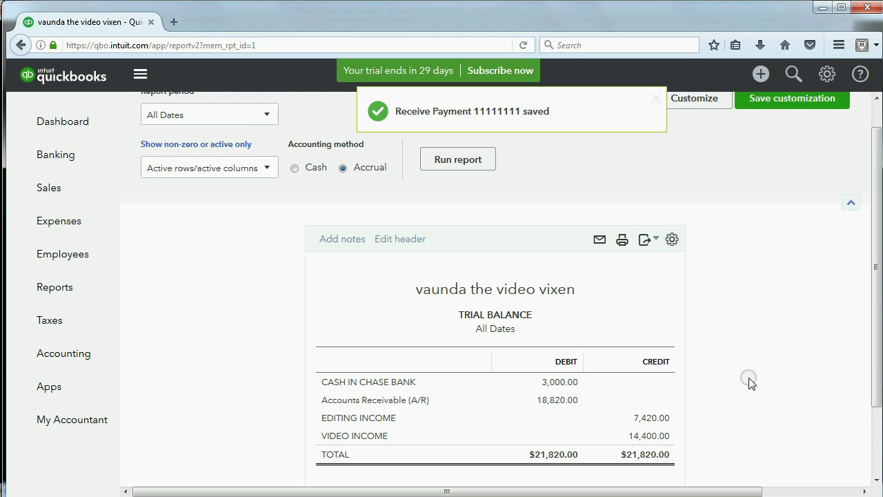
Check the trial balance's Cash debit of 3,000.00 and A/R debit of 18,820.00
{"action": "left_click_drag", "start_coordinate": [877, 329], "coordinate": [870, 398]}
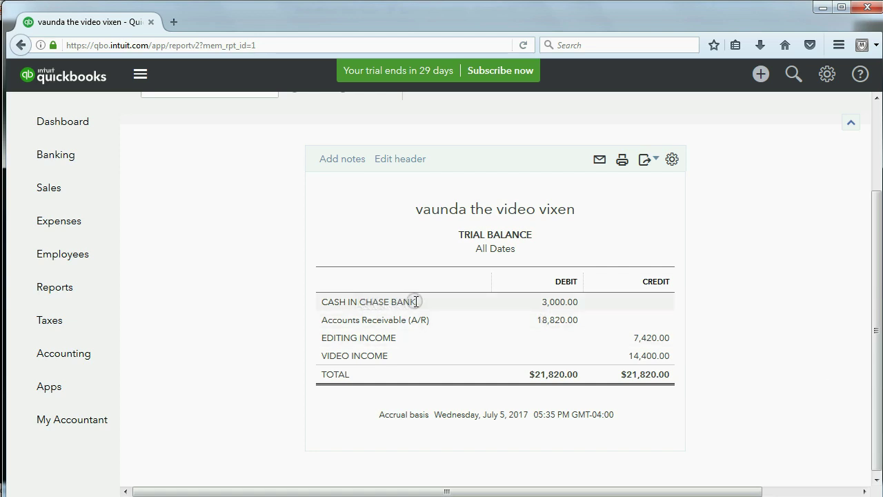
{"action": "left_click", "coordinate": [540, 303]}
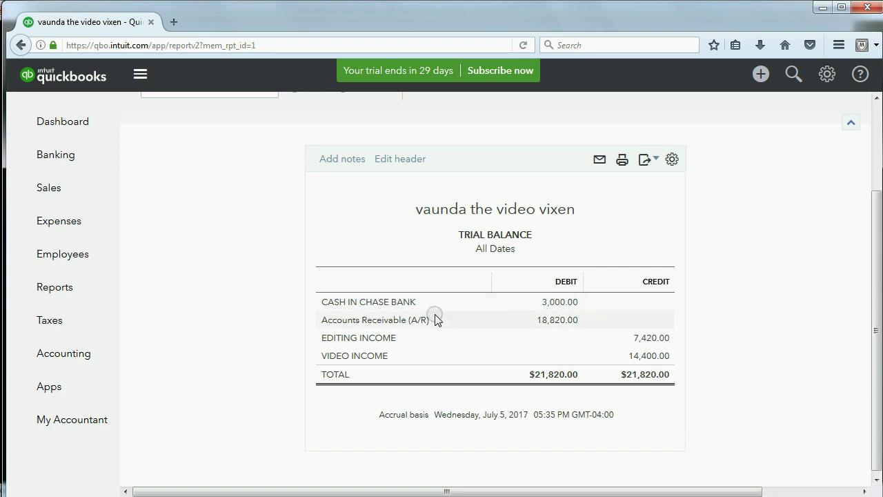
{"action": "left_click", "coordinate": [542, 323]}
{"action": "left_click", "coordinate": [559, 323]}
{"action": "left_click", "coordinate": [554, 323]}
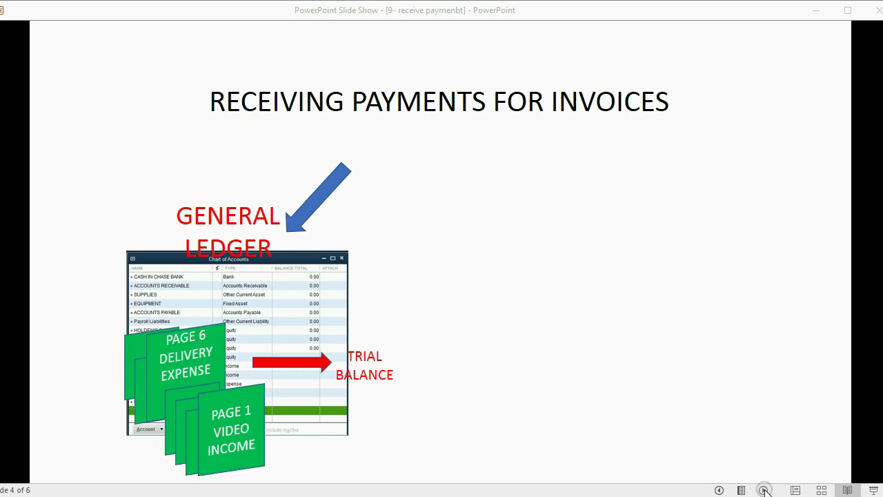
Reveal the Customer Records branch beside the general ledger on the slide
{"action": "left_click", "coordinate": [765, 490]}
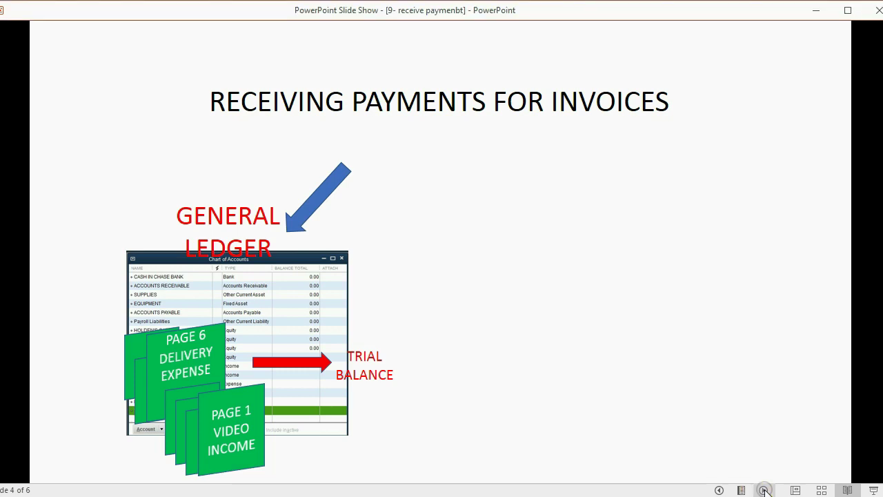
{"action": "left_click", "coordinate": [779, 479]}
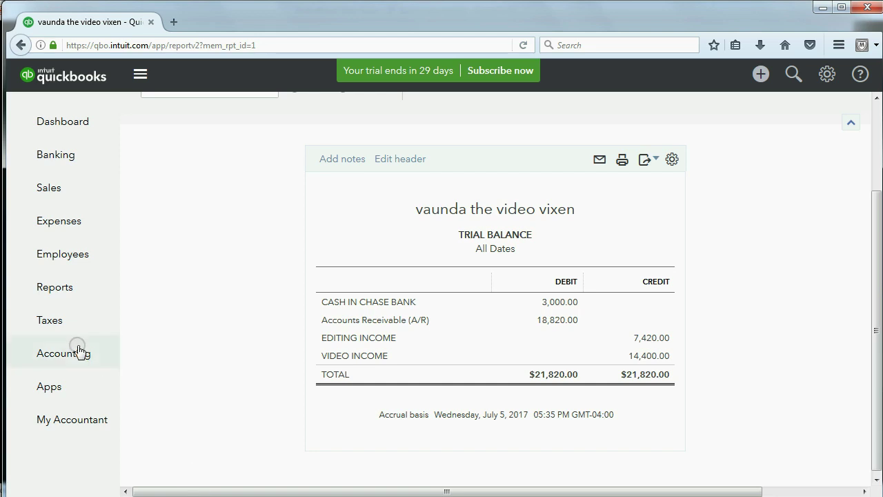
Open the saved Customer Balance Detail report from My Custom Reports
{"action": "left_click", "coordinate": [71, 295]}
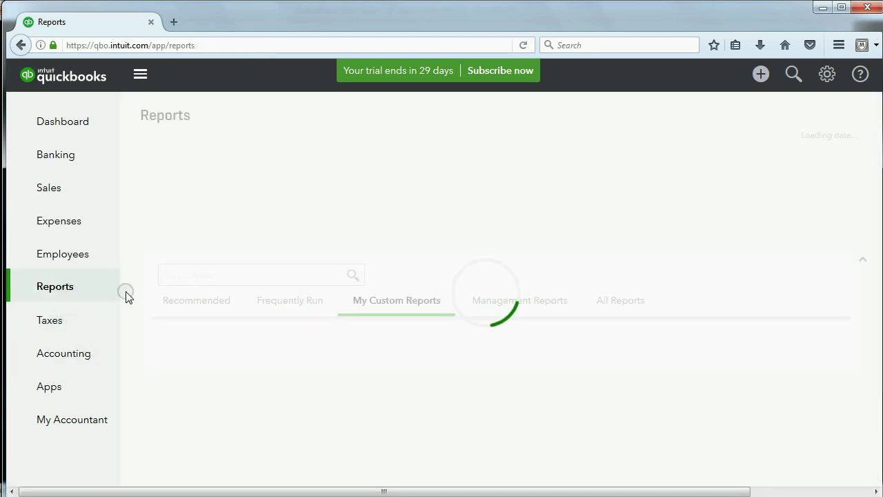
{"action": "left_click", "coordinate": [357, 308]}
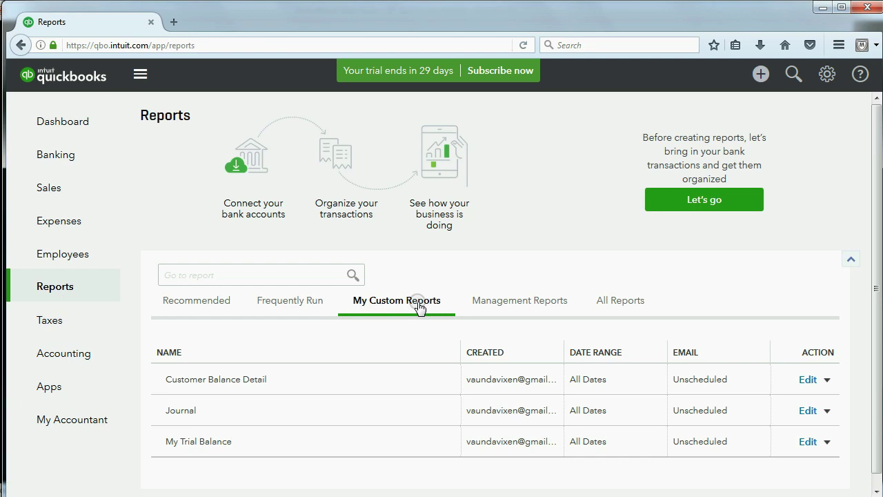
{"action": "left_click", "coordinate": [216, 386]}
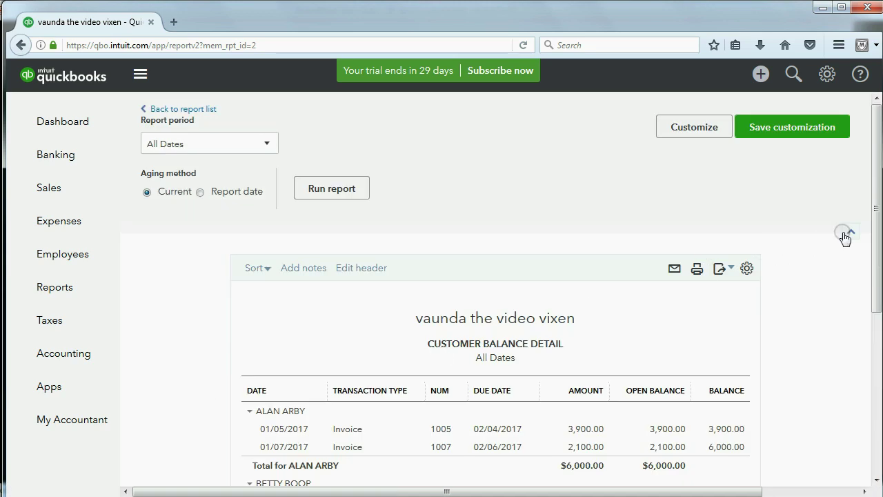
Scroll the Customer Balance Detail report ($18,820 total) and collapse the first customer's invoices
{"action": "mouse_move", "coordinate": [873, 233]}
{"action": "left_mouse_down"}
{"action": "mouse_move", "coordinate": [875, 399]}
{"action": "mouse_move", "coordinate": [879, 363]}
{"action": "left_mouse_up"}
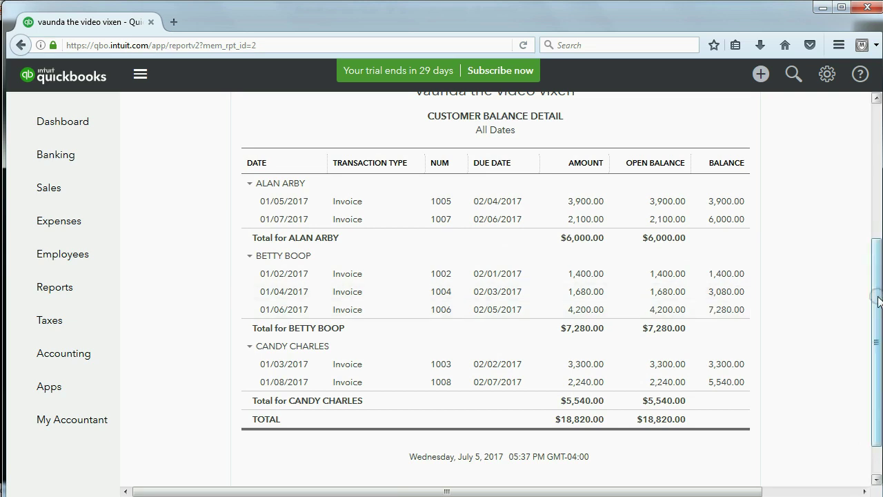
{"action": "left_click_drag", "start_coordinate": [878, 299], "coordinate": [878, 284]}
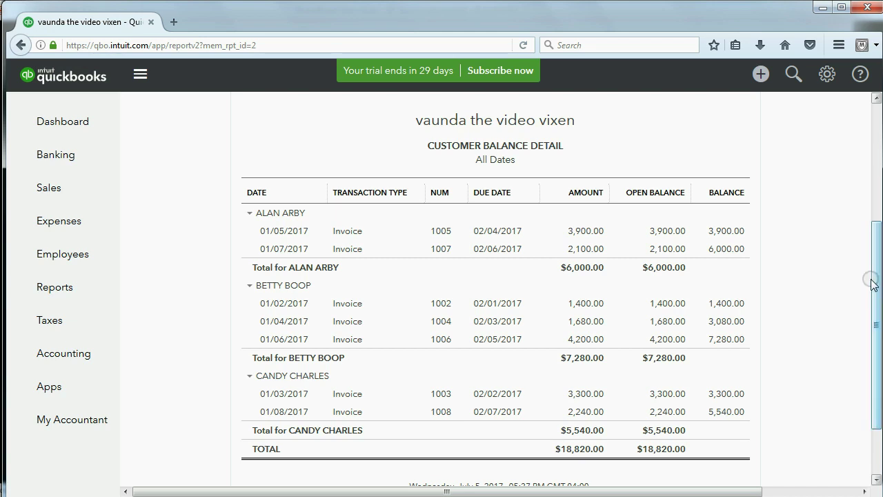
{"action": "left_click", "coordinate": [249, 213]}
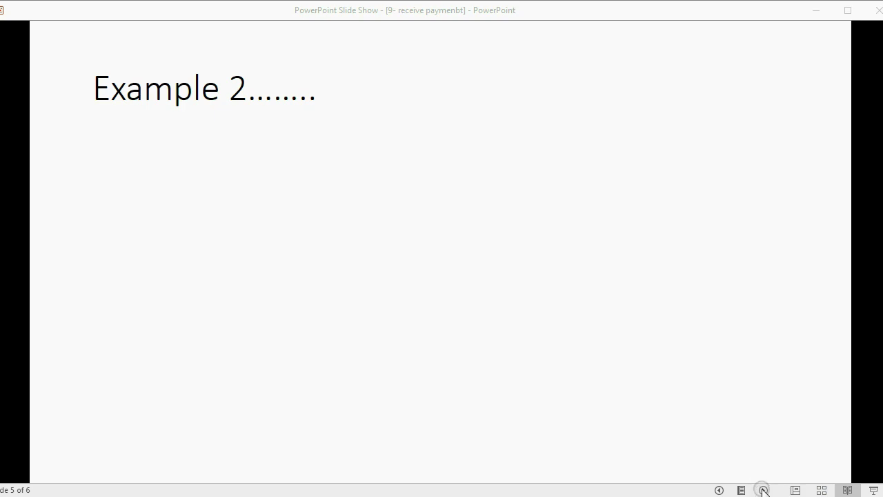
Reveal the first Example 2 point: $680 received January 10 for the January 4 invoice
{"action": "left_click", "coordinate": [764, 490]}
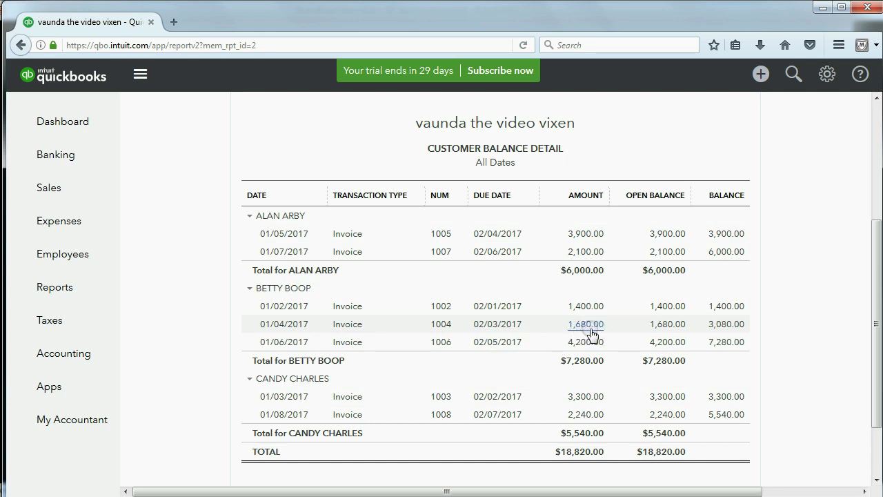
Check invoice 1004's 1,680.00 open balance in the report, then return to the slides
{"action": "left_click", "coordinate": [597, 326]}
{"action": "left_click", "coordinate": [469, 152]}
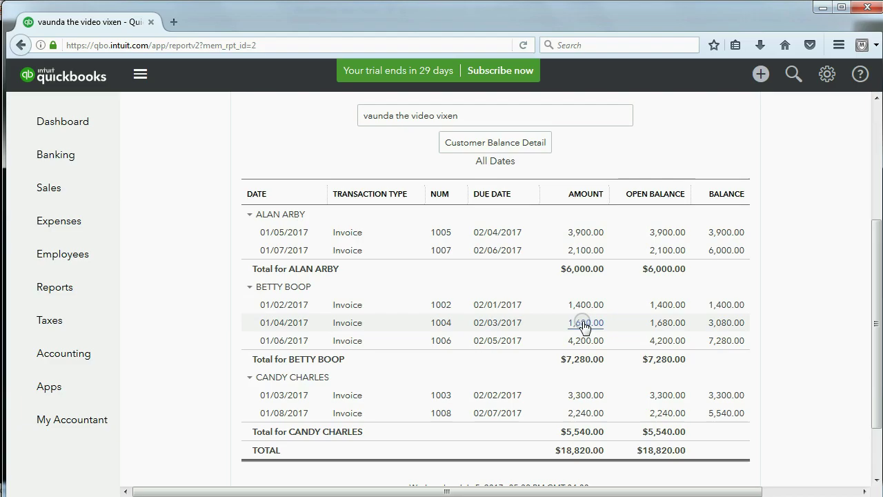
{"action": "left_click", "coordinate": [481, 491]}
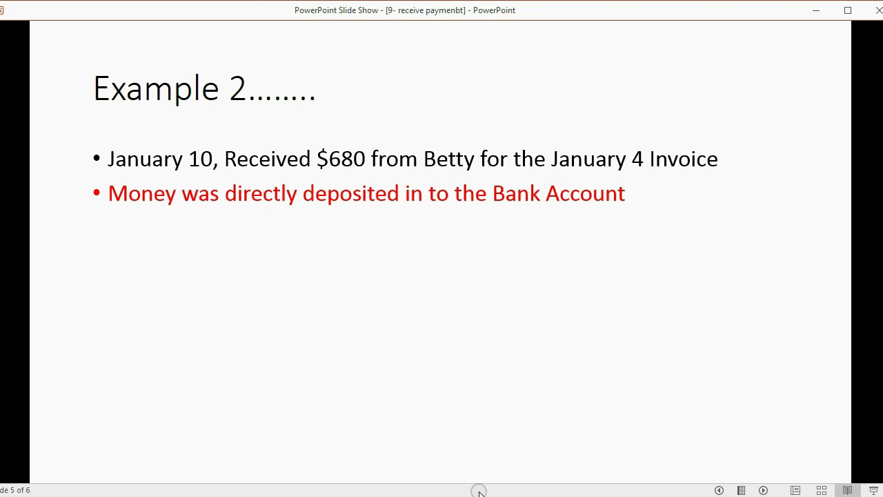
Reveal that Accounts Receivable drops $680 to $18,140, then return to the customer report
{"action": "key", "text": "Right"}
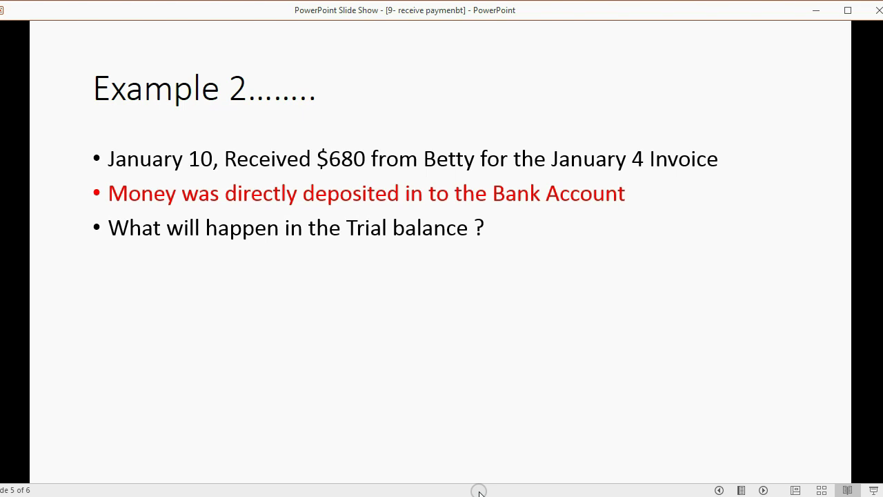
{"action": "key", "text": "Right"}
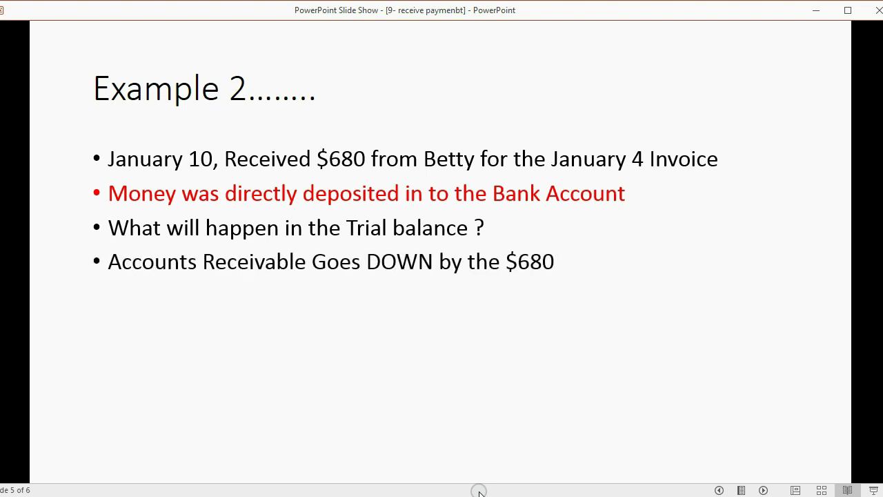
{"action": "key", "text": "Right"}
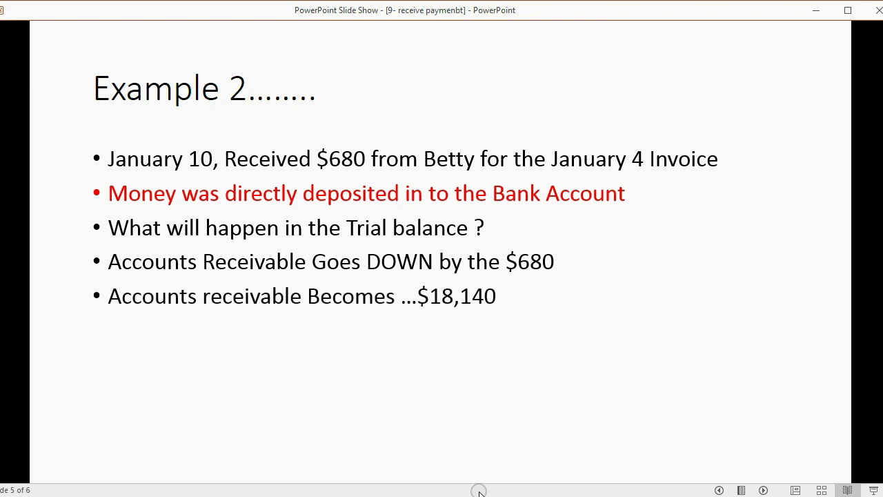
{"action": "key", "text": "alt+Tab"}
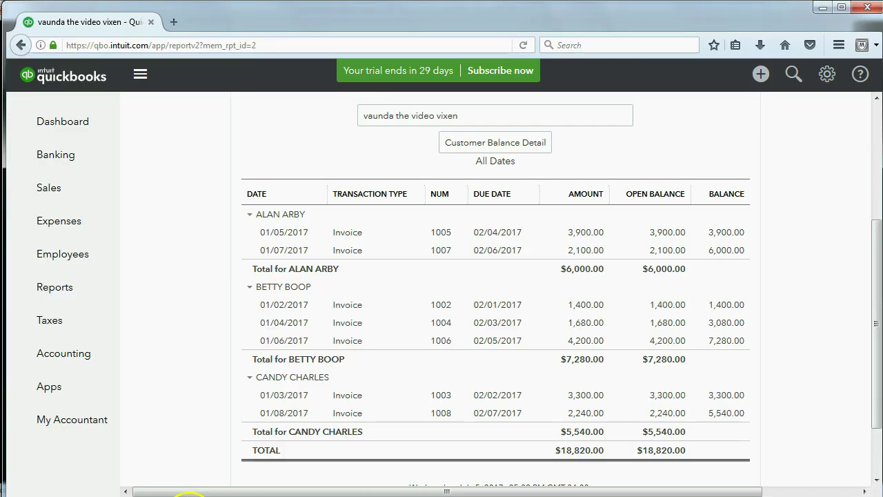
Reopen My Trial Balance and scroll to Accounts Receivable at 18,820.00
{"action": "left_click", "coordinate": [54, 289]}
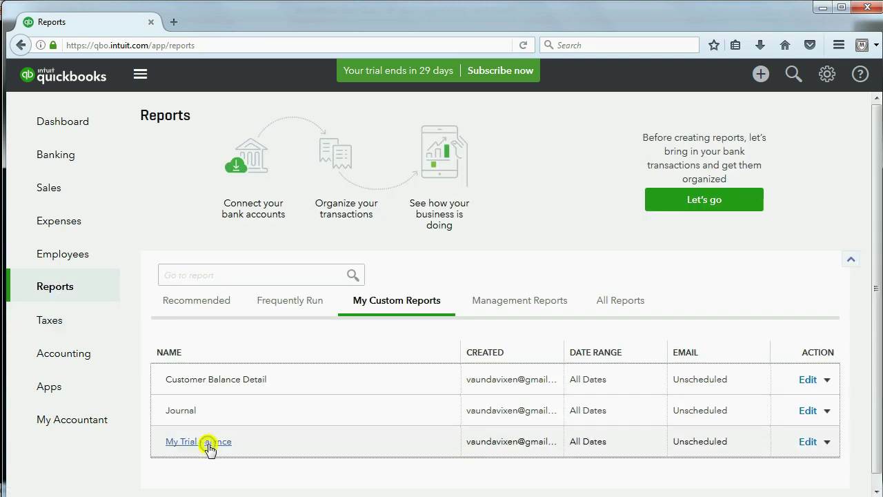
{"action": "left_click", "coordinate": [203, 443]}
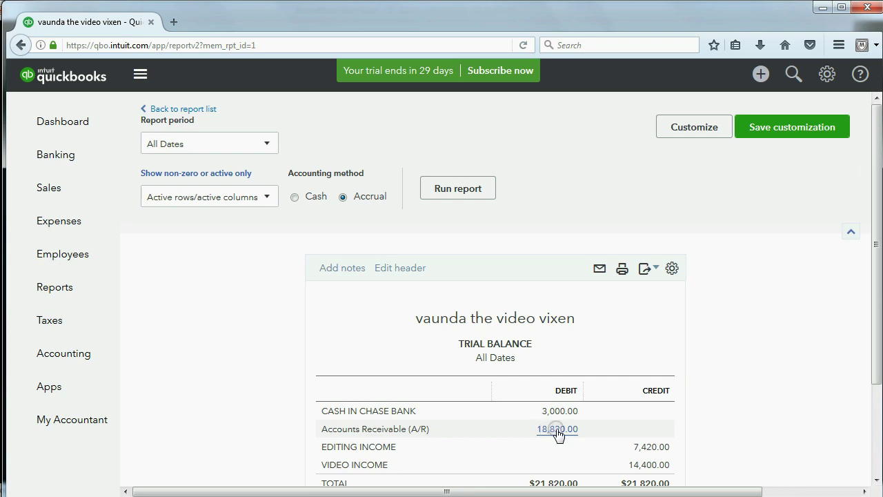
{"action": "scroll", "coordinate": [575, 435], "scroll_direction": "down", "scroll_amount": 3}
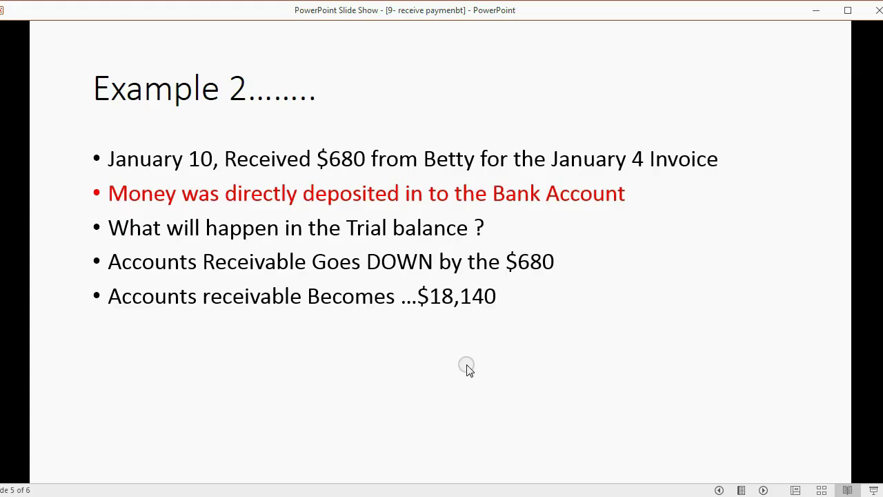
Reveal that Cash in Bank becomes $3,680, then return to the QuickBooks trial balance
{"action": "left_click", "coordinate": [762, 490]}
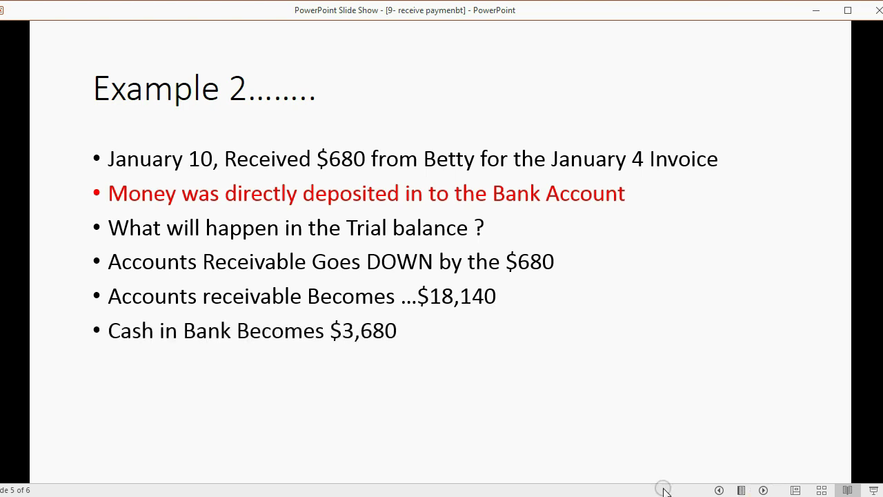
{"action": "left_click", "coordinate": [334, 496]}
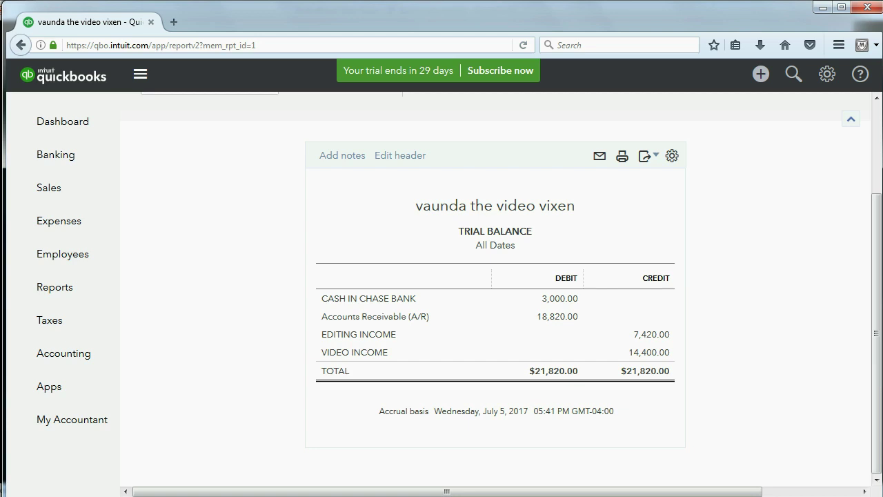
Start a Receive Payment for the customer dated 01/10/2017
{"action": "left_click", "coordinate": [759, 74]}
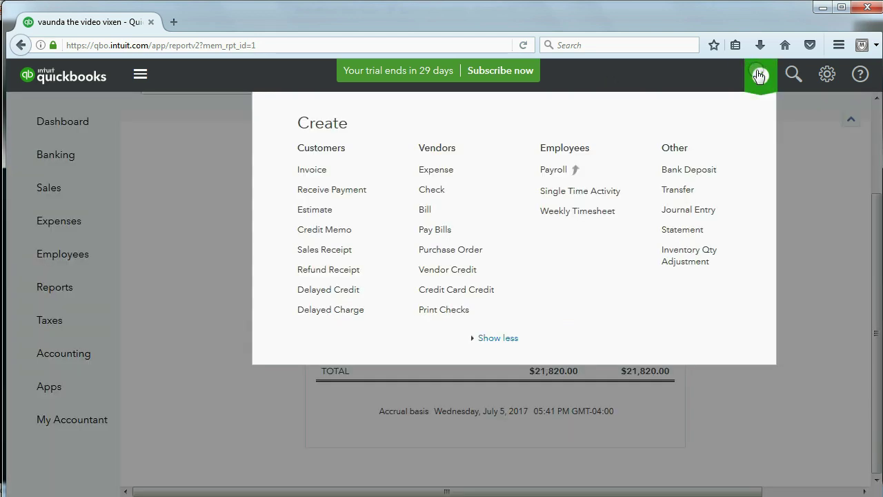
{"action": "left_click", "coordinate": [339, 190]}
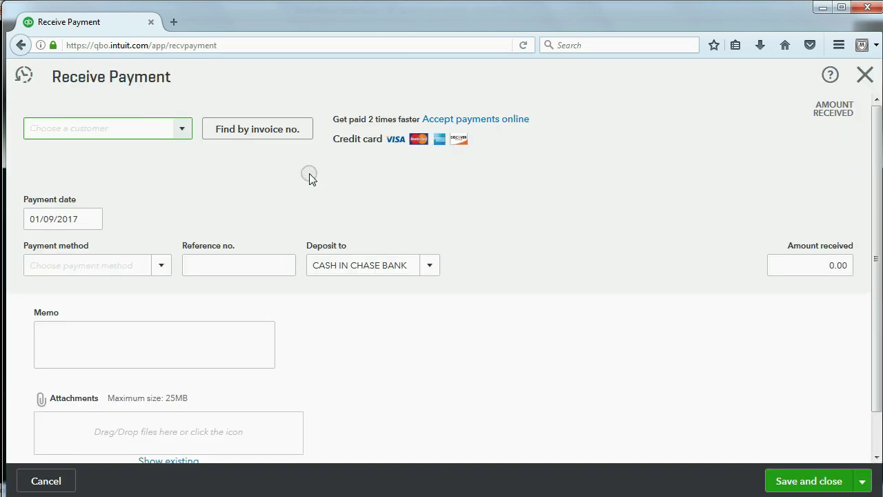
{"action": "left_click", "coordinate": [182, 128]}
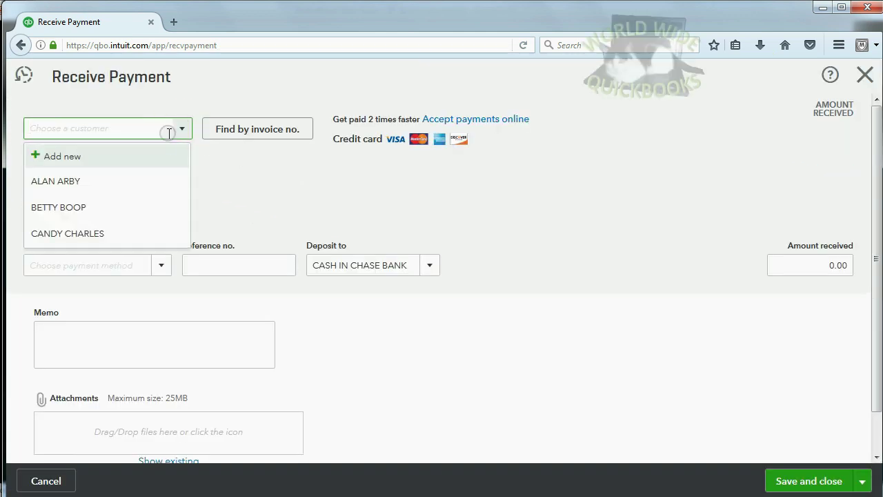
{"action": "left_click", "coordinate": [131, 207]}
{"action": "left_click", "coordinate": [92, 219]}
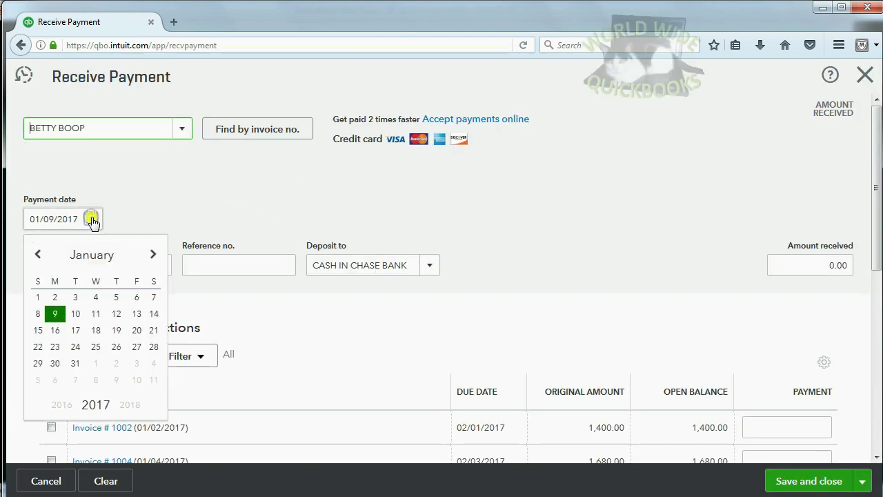
{"action": "left_click", "coordinate": [76, 314]}
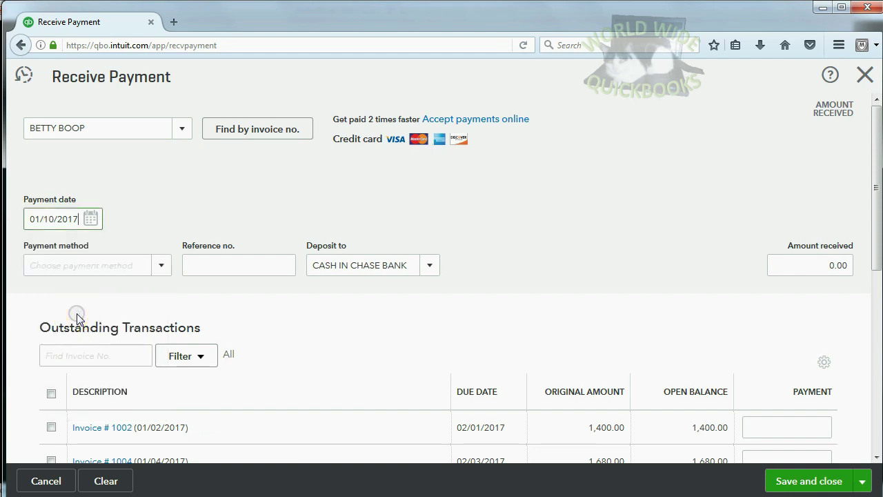
Keep deposit account CASH IN CHASE BANK and enter 680.00 as amount received
{"action": "left_click", "coordinate": [432, 267]}
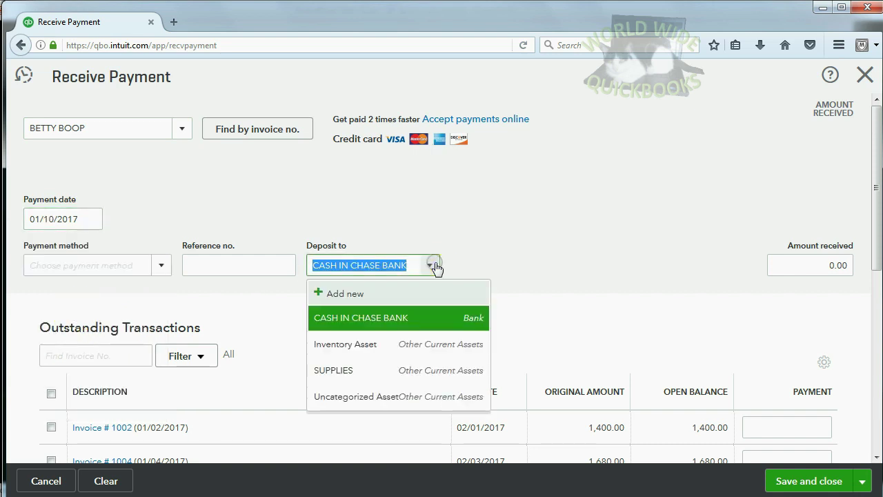
{"action": "left_click", "coordinate": [435, 266]}
{"action": "scroll", "coordinate": [476, 246], "scroll_direction": "down", "scroll_amount": 3}
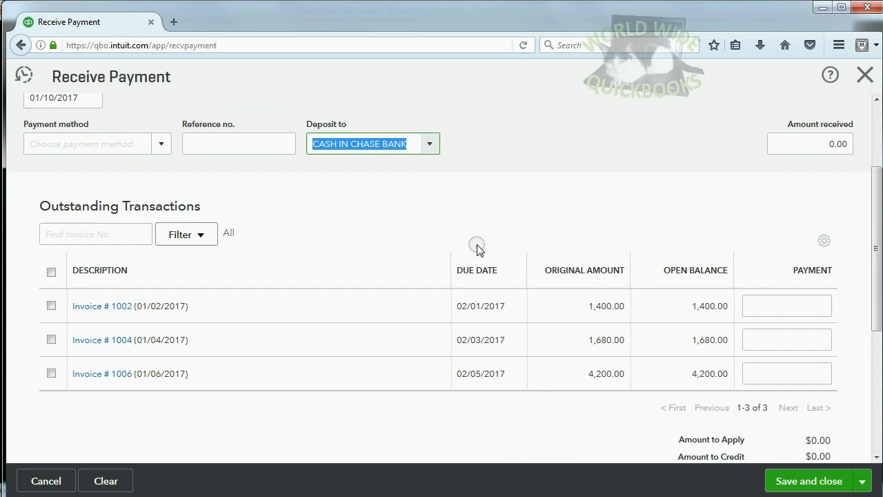
{"action": "left_click", "coordinate": [801, 144]}
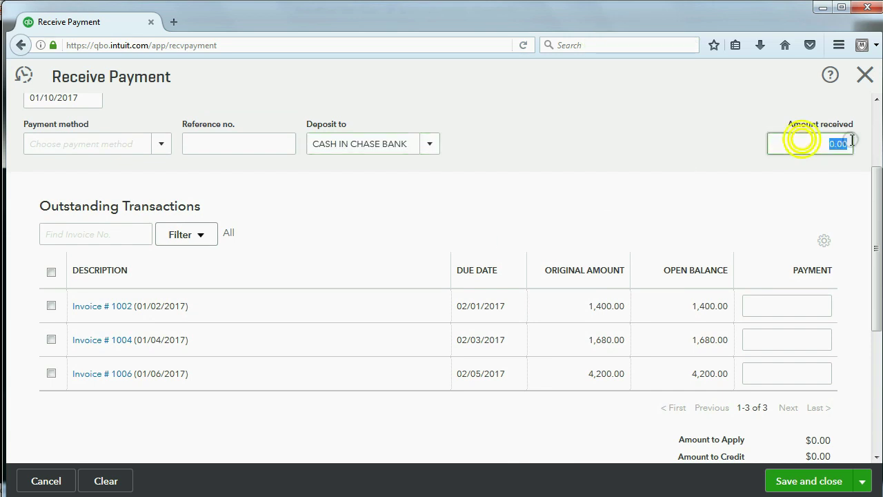
{"action": "type", "text": "680"}
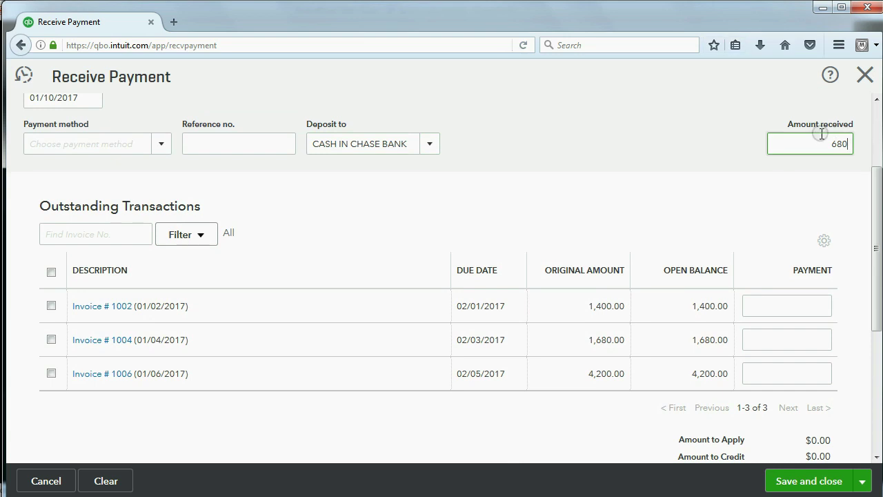
{"action": "key", "text": "Tab"}
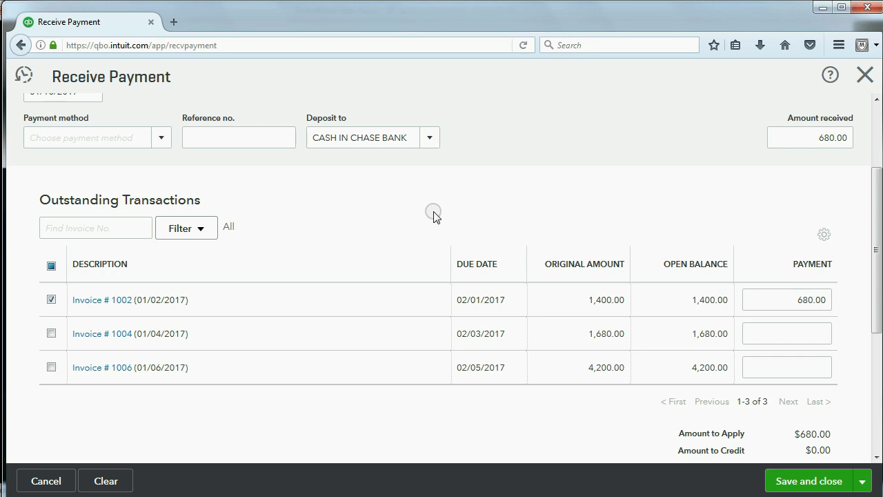
Apply the 680.00 payment to Invoice # 1004, leaving Invoice # 1002 unchecked
{"action": "left_click", "coordinate": [51, 300]}
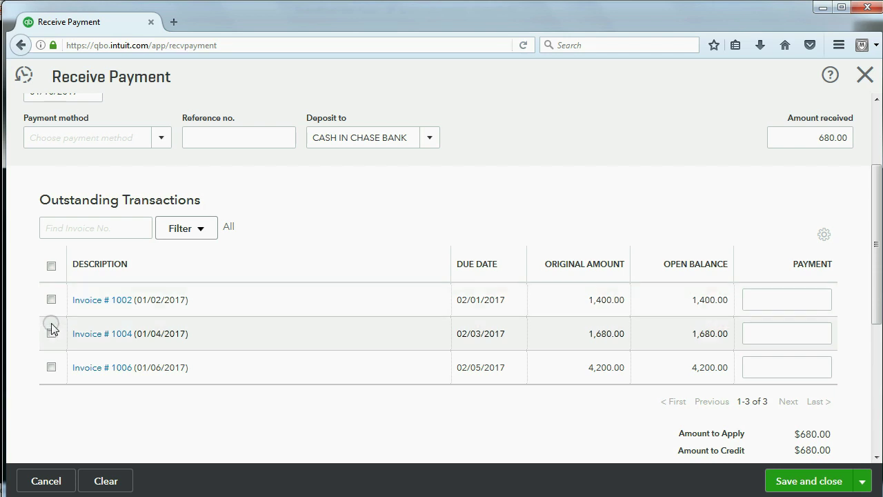
{"action": "left_click", "coordinate": [51, 333]}
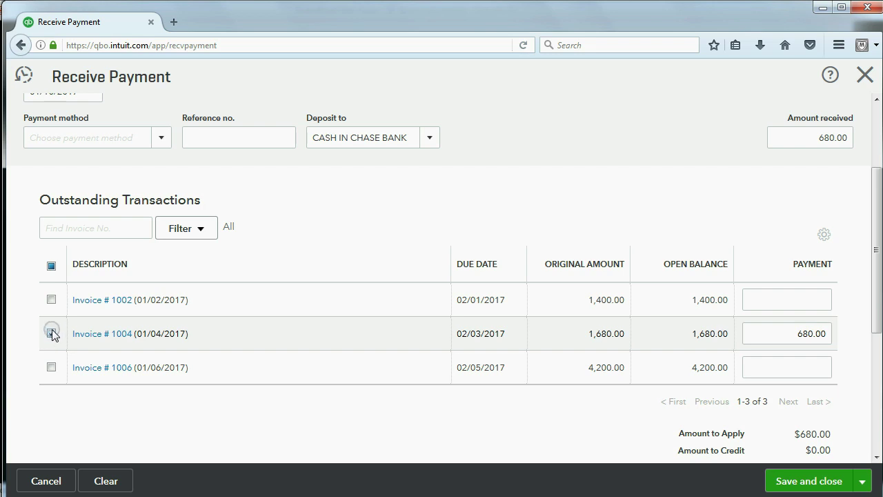
{"action": "left_click", "coordinate": [51, 300]}
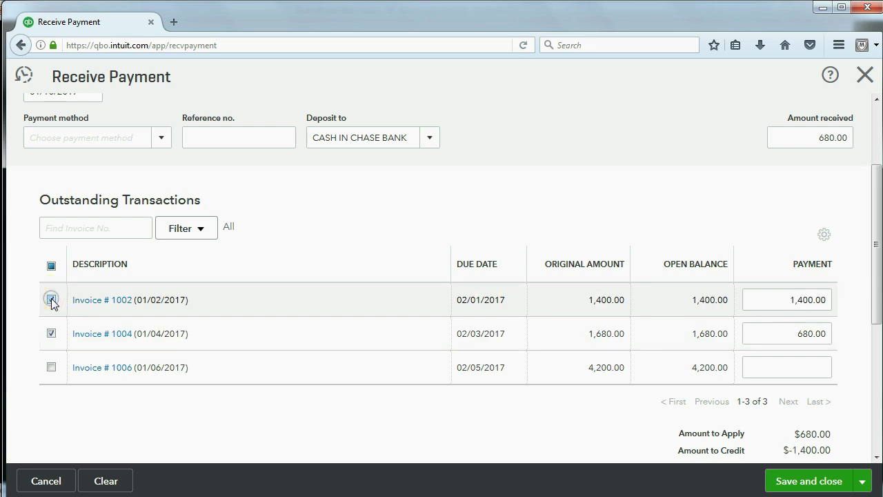
{"action": "left_click", "coordinate": [791, 299]}
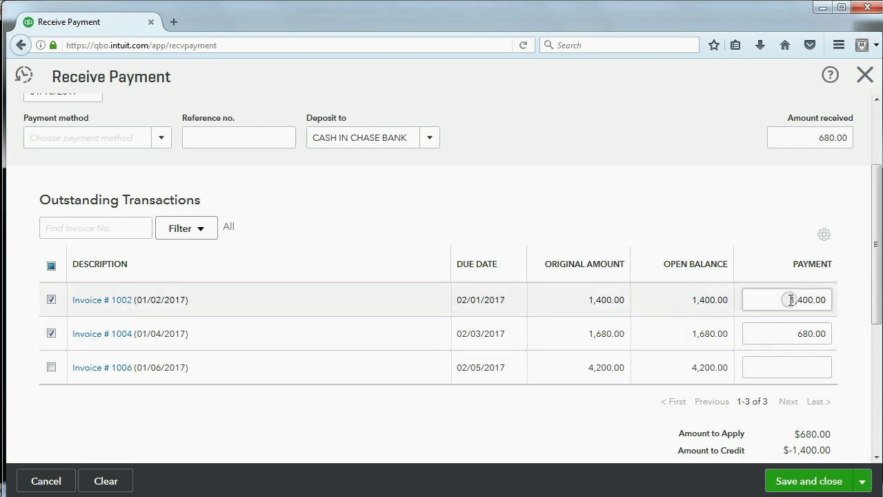
{"action": "left_click", "coordinate": [78, 301]}
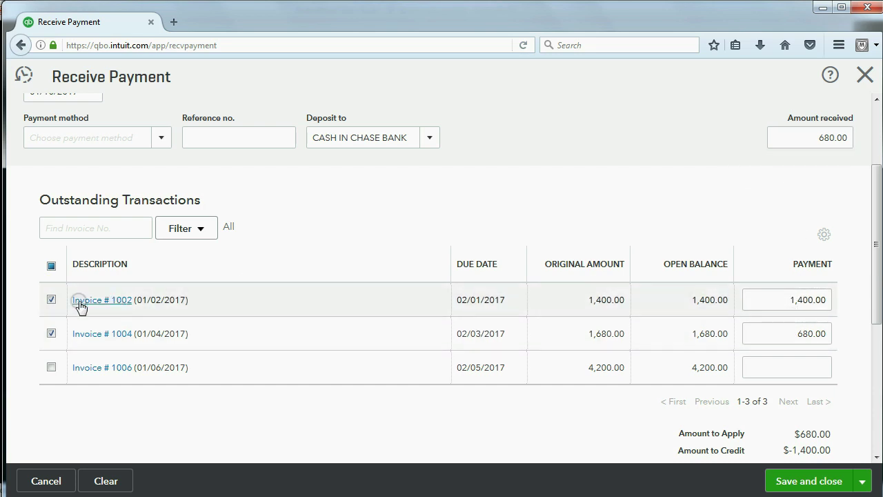
{"action": "left_click", "coordinate": [52, 300]}
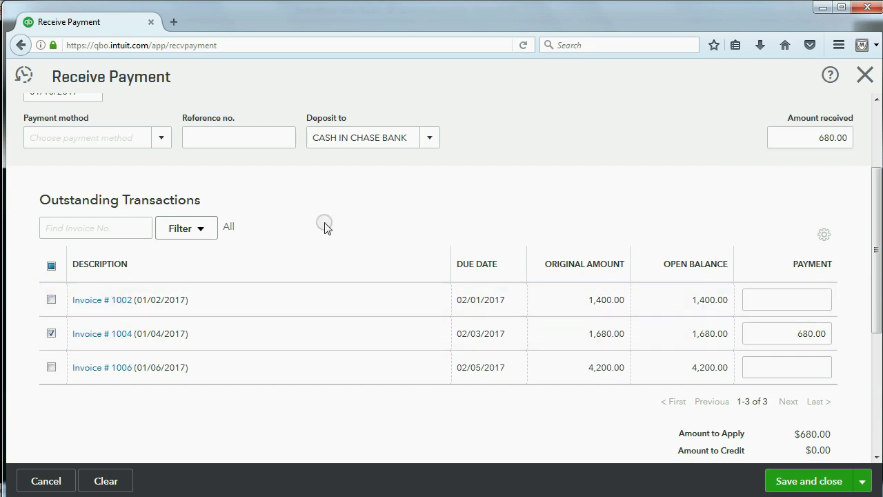
{"action": "left_click", "coordinate": [799, 142]}
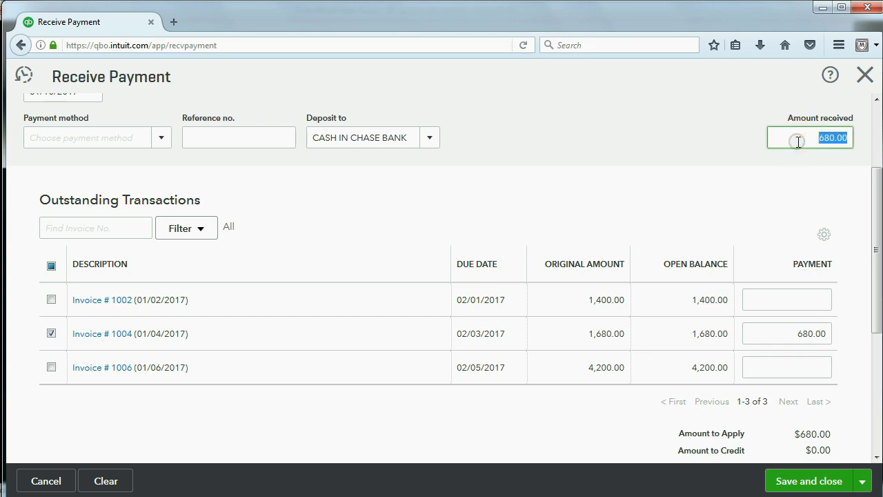
{"action": "left_click", "coordinate": [799, 141]}
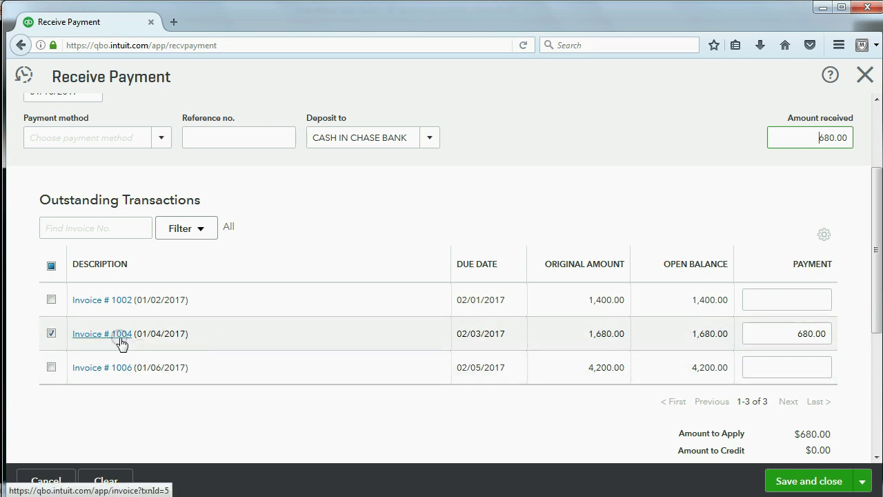
Save and close the payment, then confirm the trial balance shows Cash 3,680.00 and A/R 18,140.00
{"action": "left_click", "coordinate": [820, 483]}
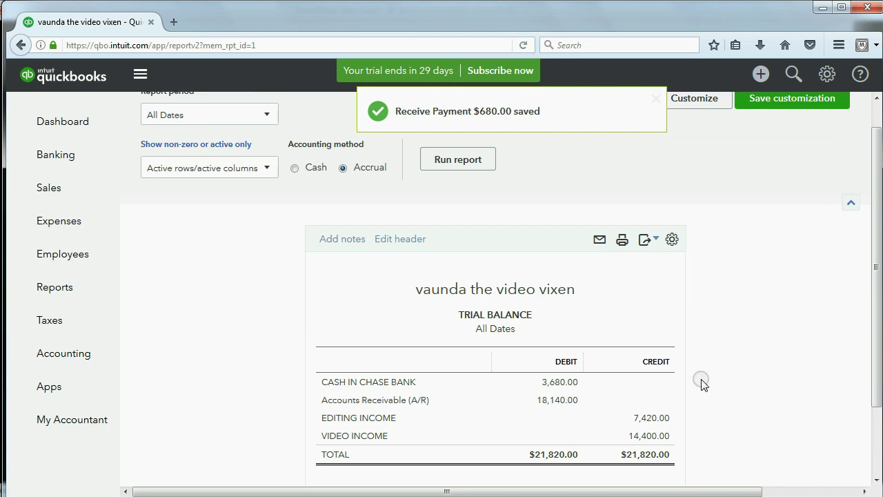
{"action": "scroll", "coordinate": [701, 382], "scroll_direction": "down", "scroll_amount": 2}
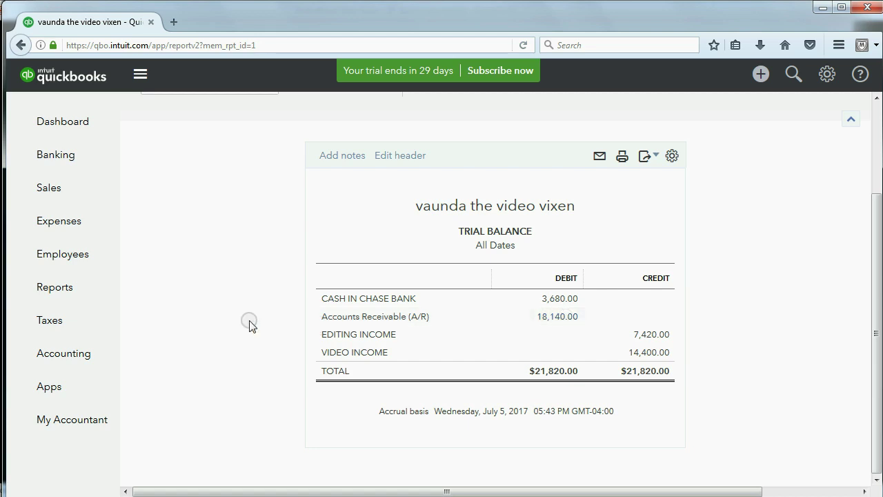
Open the Customer Balance Detail report and scroll to invoice 1004's $1,000 open balance
{"action": "left_click", "coordinate": [65, 288]}
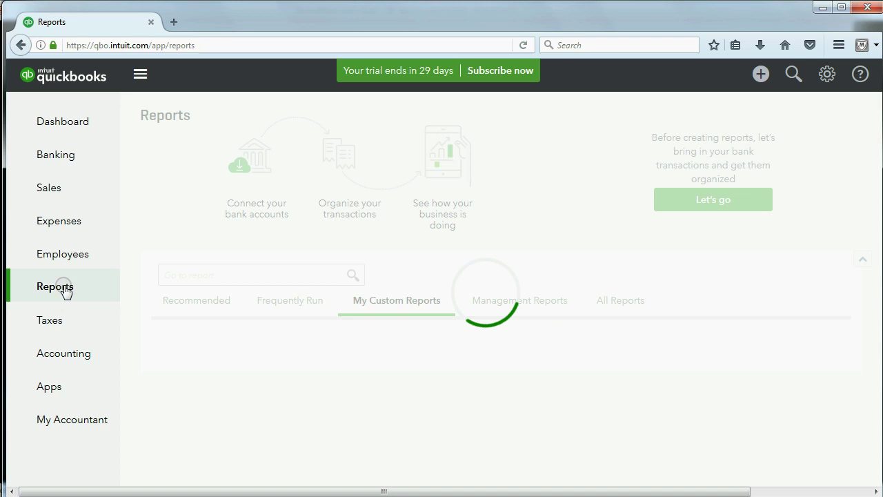
{"action": "left_click", "coordinate": [190, 381]}
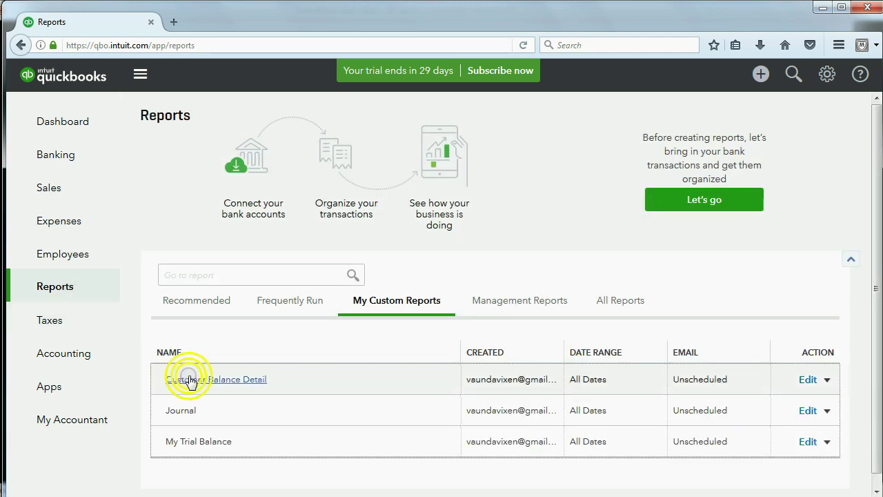
{"action": "scroll", "coordinate": [385, 356], "scroll_direction": "down", "scroll_amount": 2}
{"action": "scroll", "coordinate": [386, 357], "scroll_direction": "down", "scroll_amount": 2}
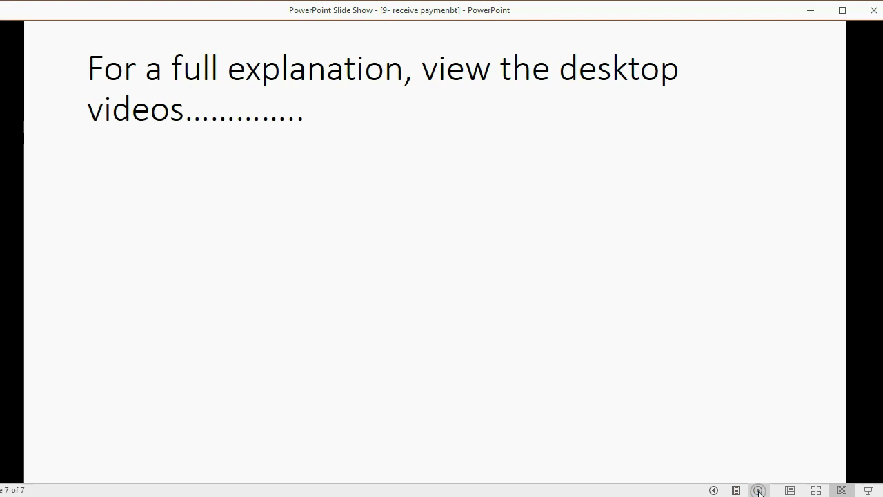
Advance the closing slide through its four bullets, ending with Customers and Advanced Receivables
{"action": "key", "text": "Right"}
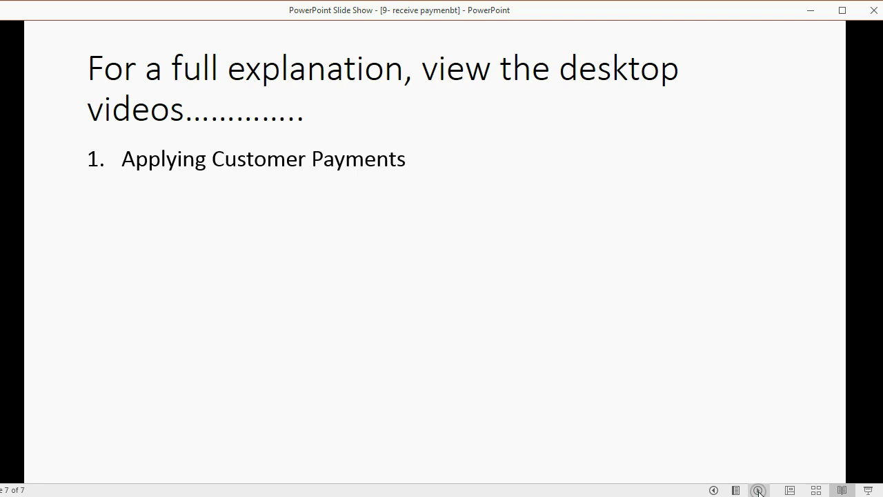
{"action": "left_click", "coordinate": [759, 490]}
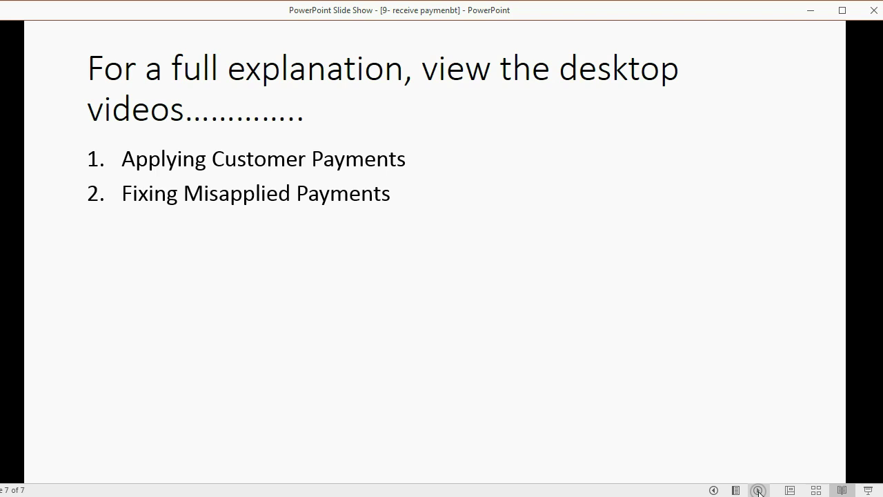
{"action": "left_click", "coordinate": [758, 491]}
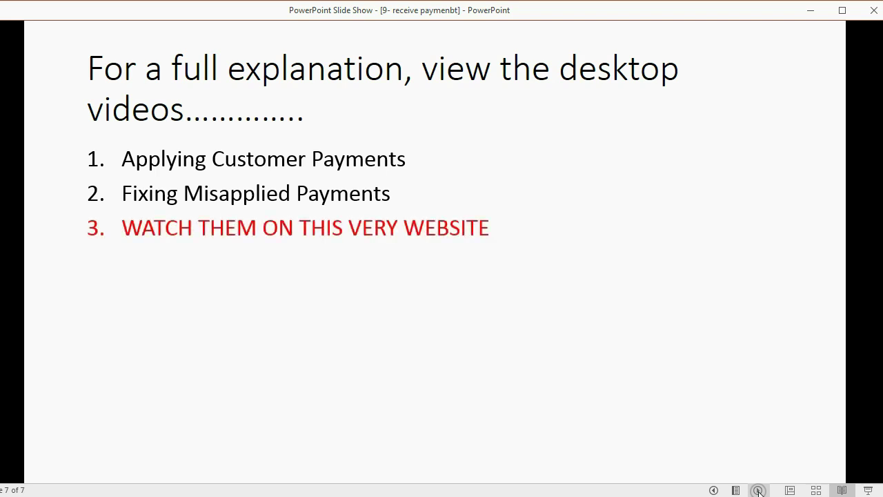
{"action": "left_click", "coordinate": [759, 491]}
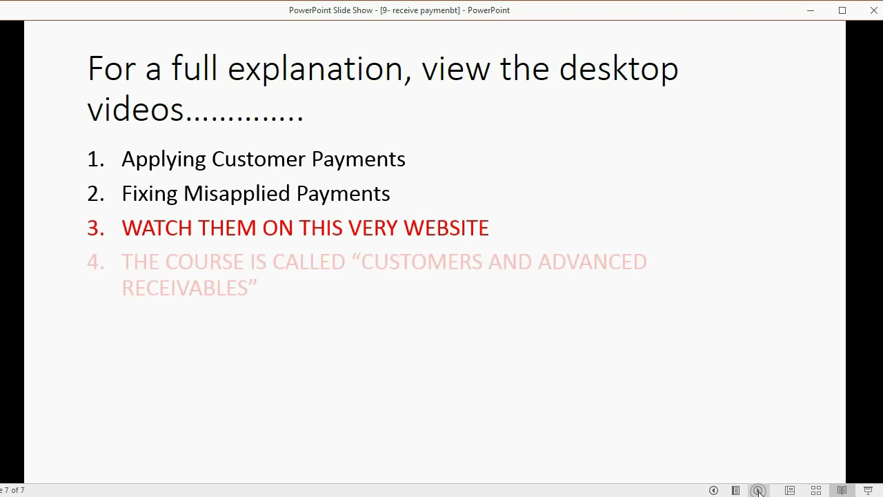